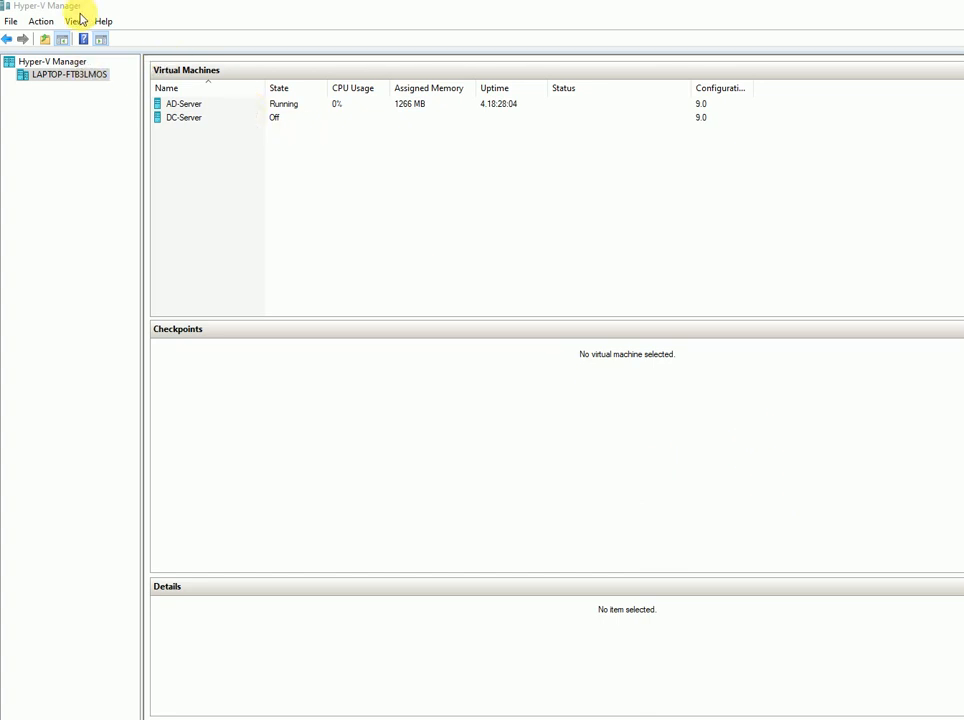
- Start the New Virtual Machine wizard from the host and name the VM Win-1-Test
right_click(89, 76)
mouse_move(212, 101)
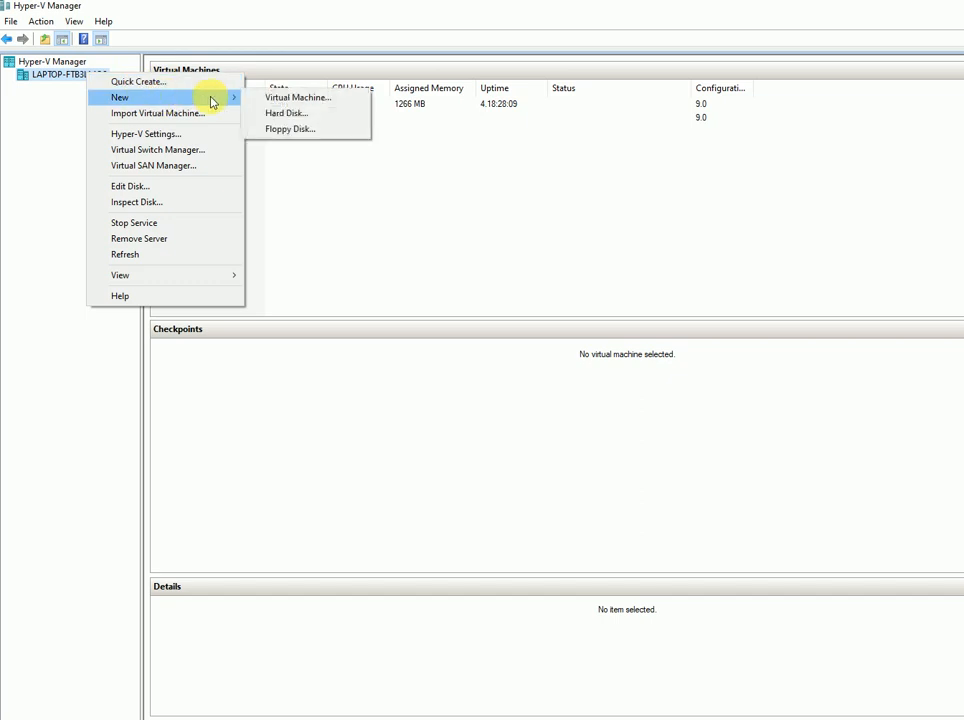
click(286, 99)
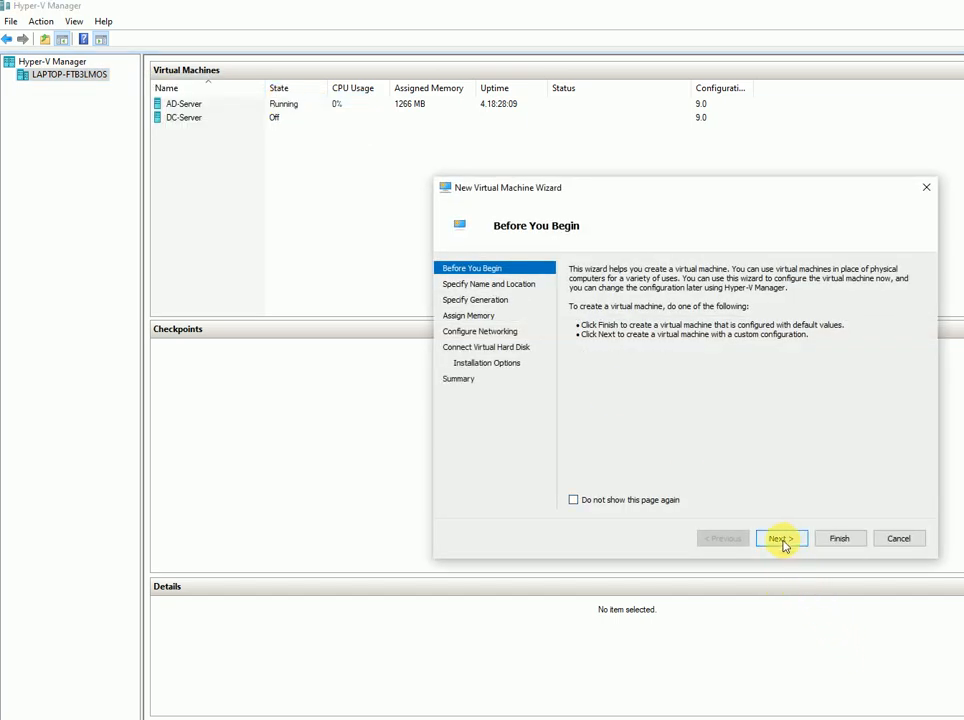
click(782, 540)
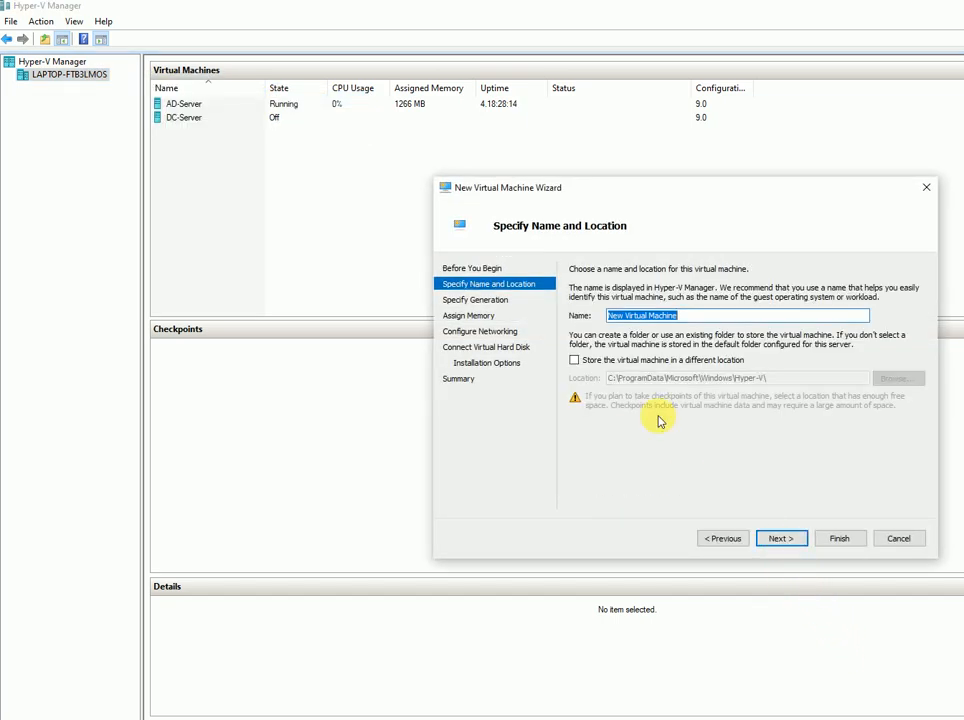
text(Win-1-Test)
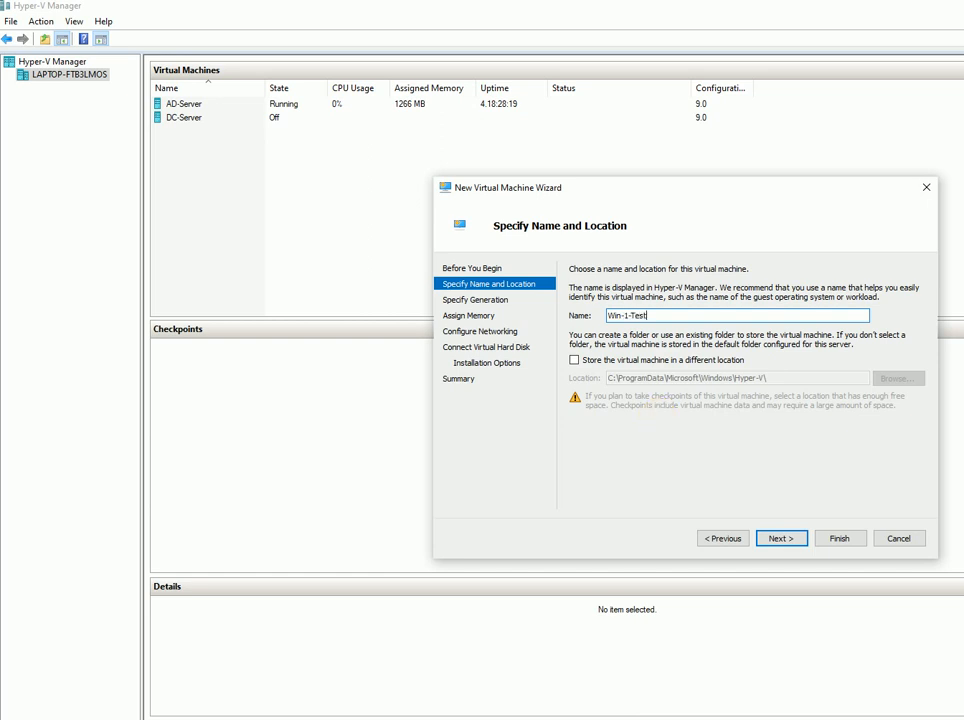
- Store the VM in a different location, D:\Hyper-V_VMs\Video-Testing
click(600, 360)
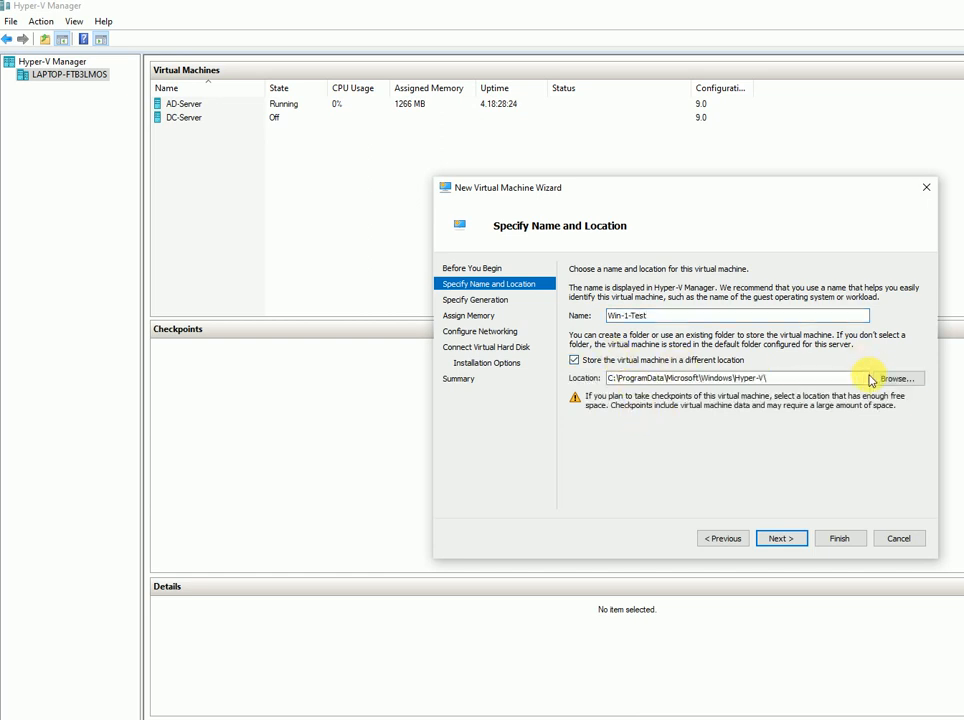
click(891, 380)
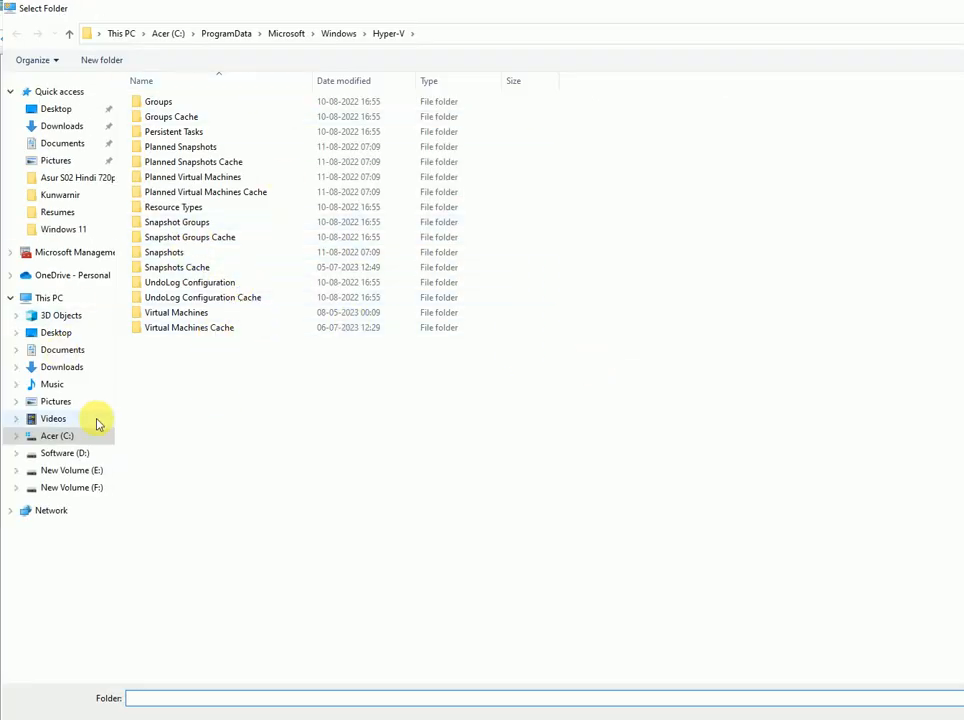
click(88, 455)
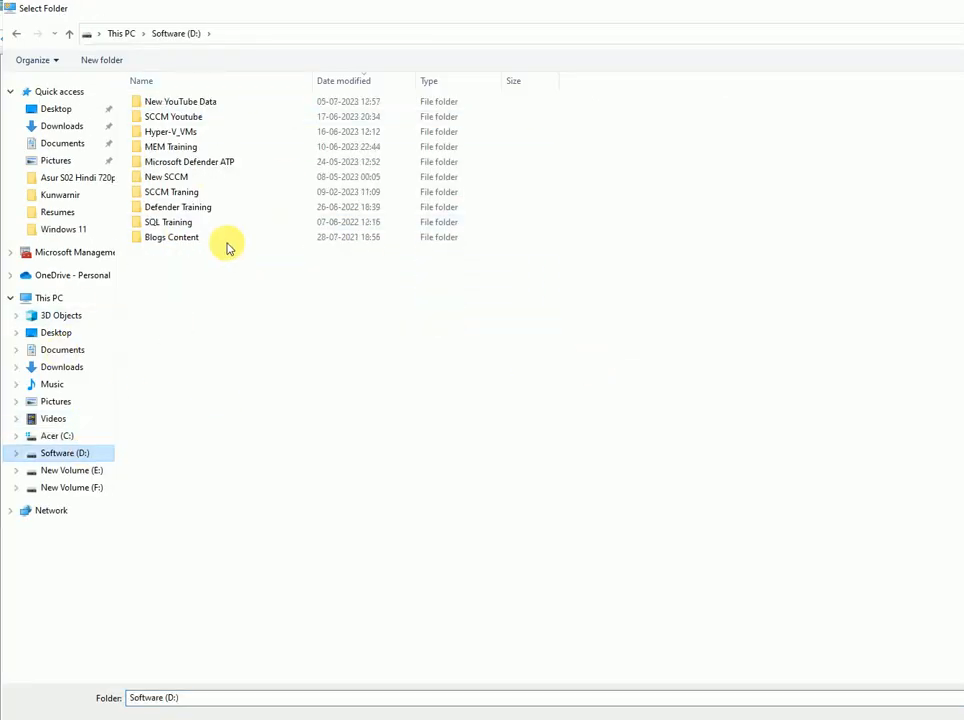
double_click(190, 131)
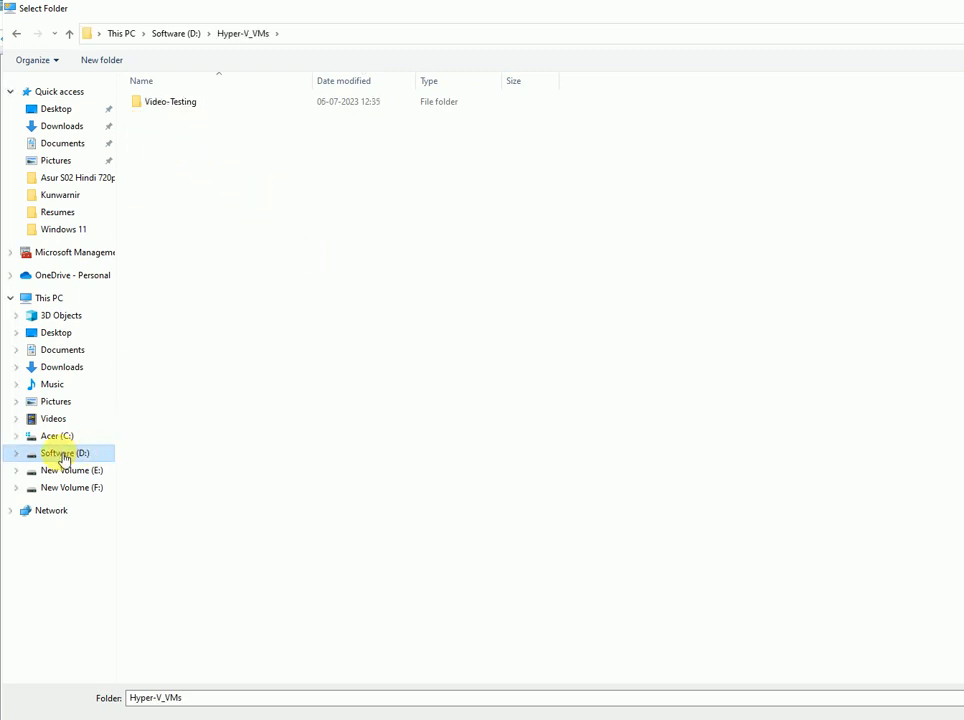
click(185, 110)
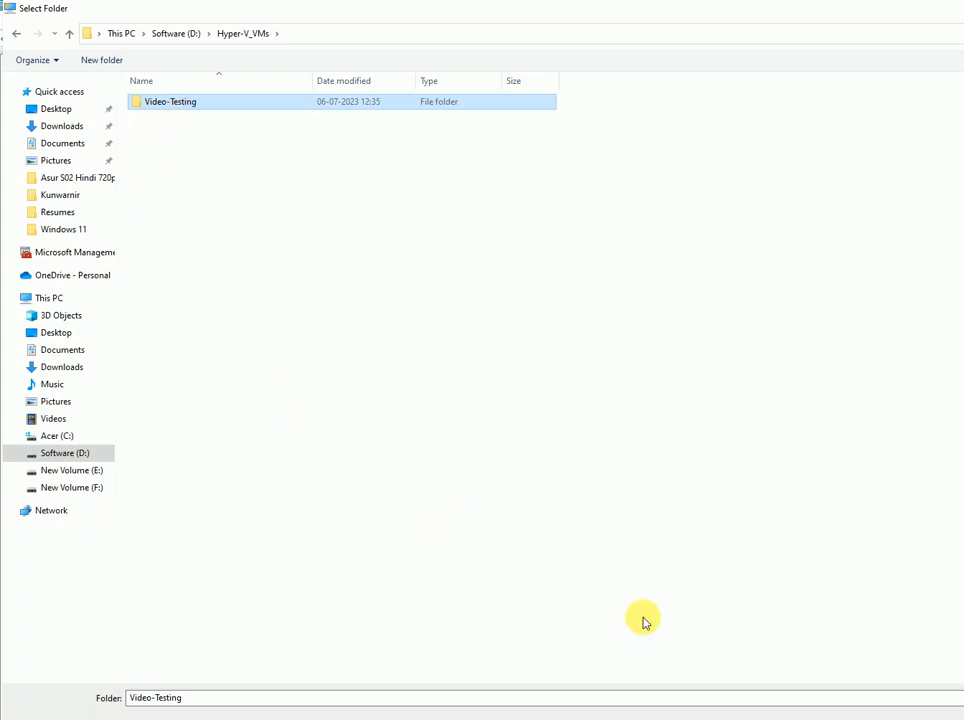
click(960, 717)
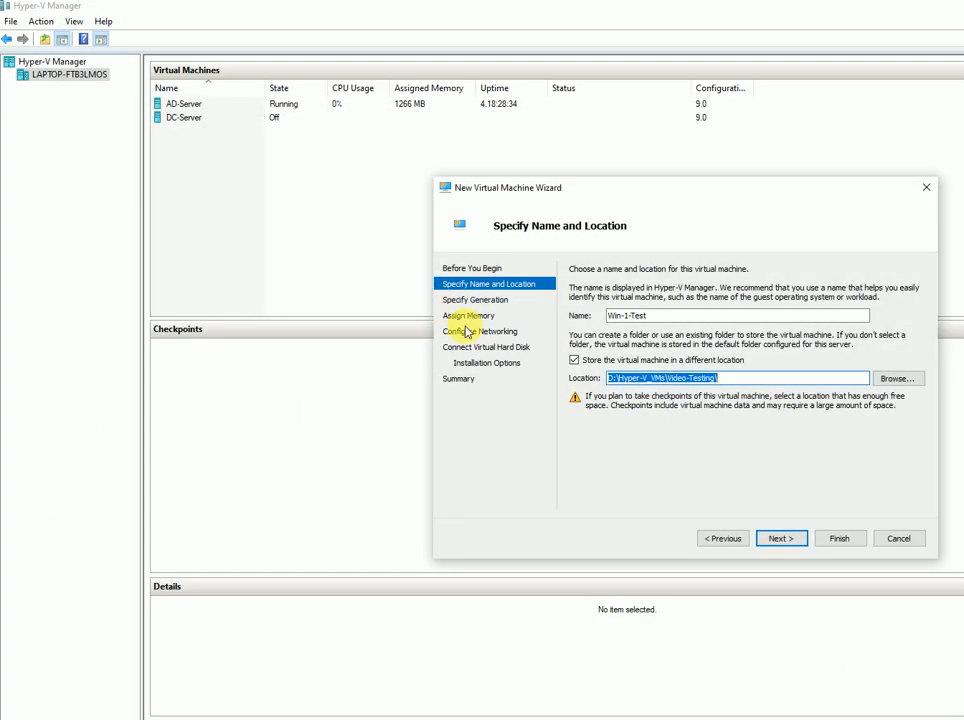
drag(700, 187, 521, 147)
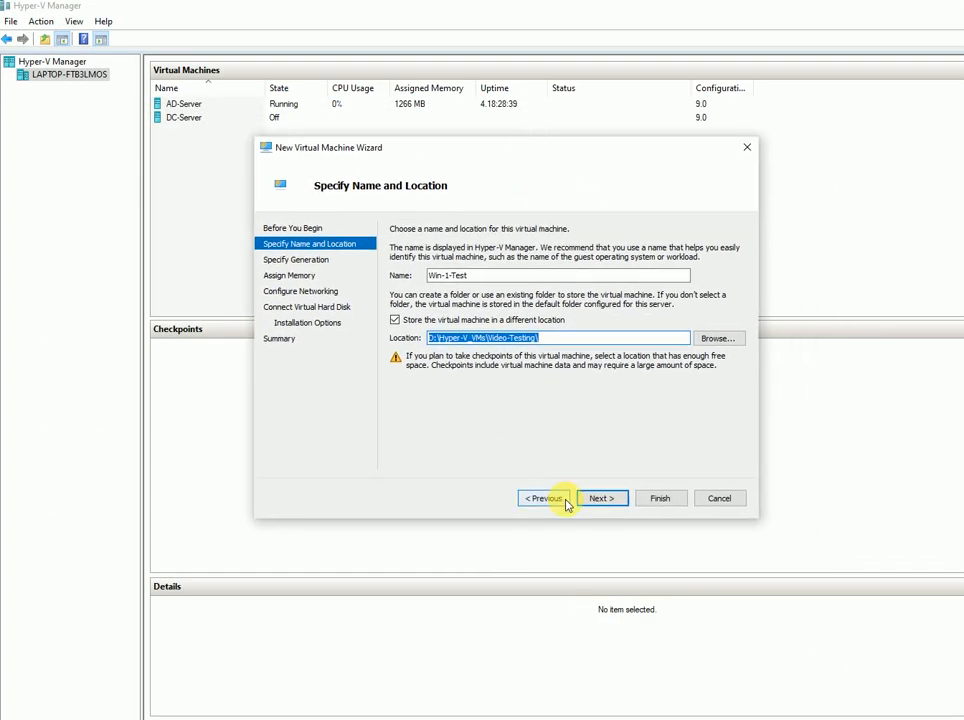
- Keep Generation 1 and give the VM 8192 MB of startup memory
click(601, 499)
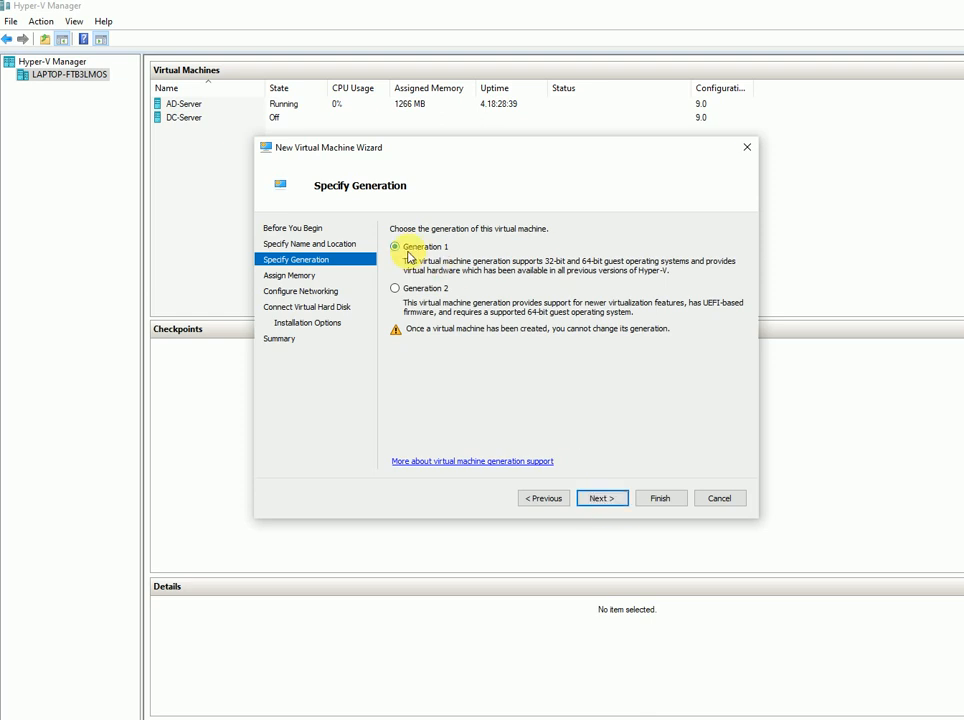
click(601, 498)
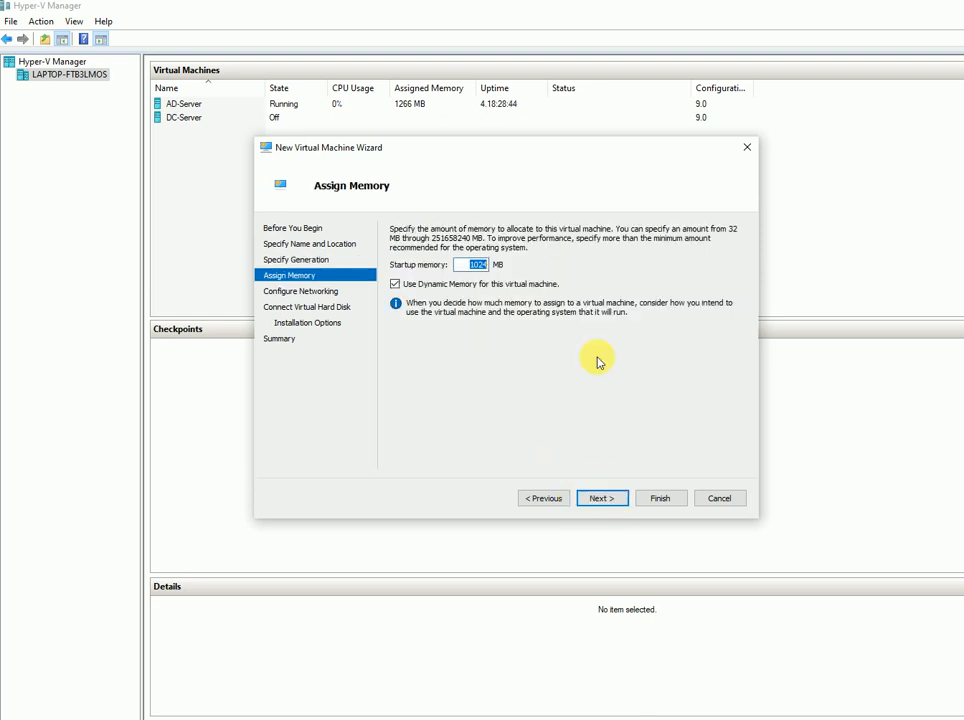
text(819)
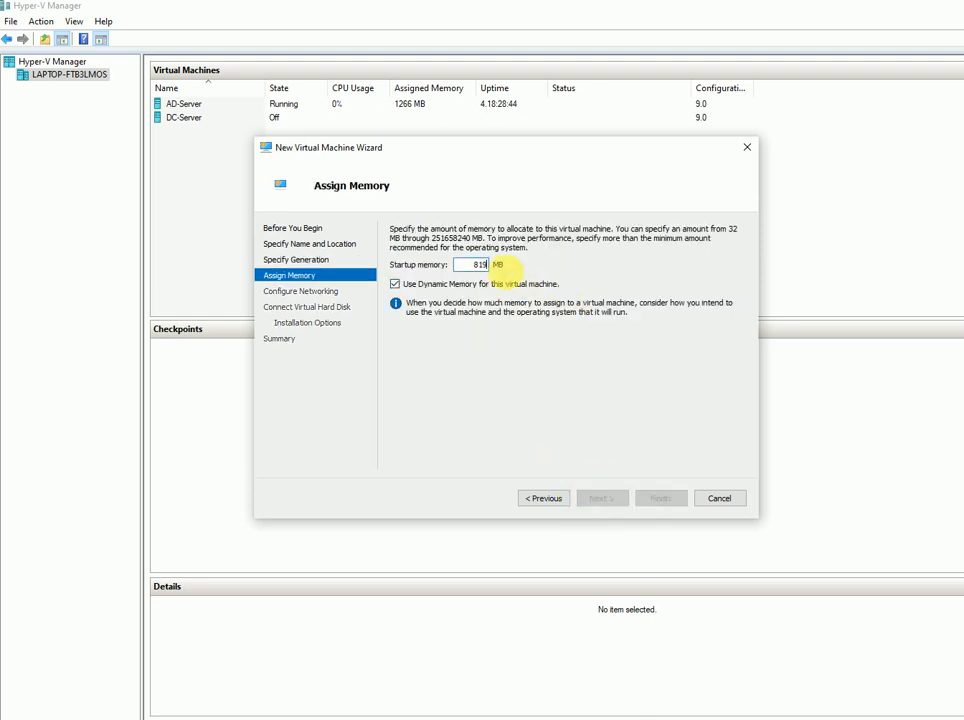
text(2)
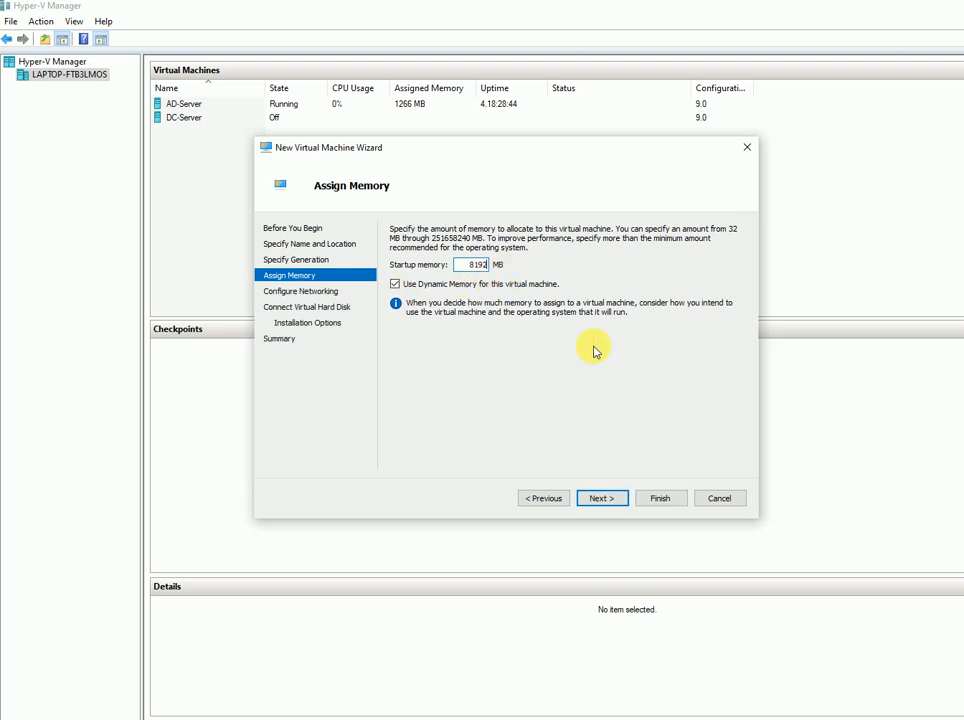
click(600, 499)
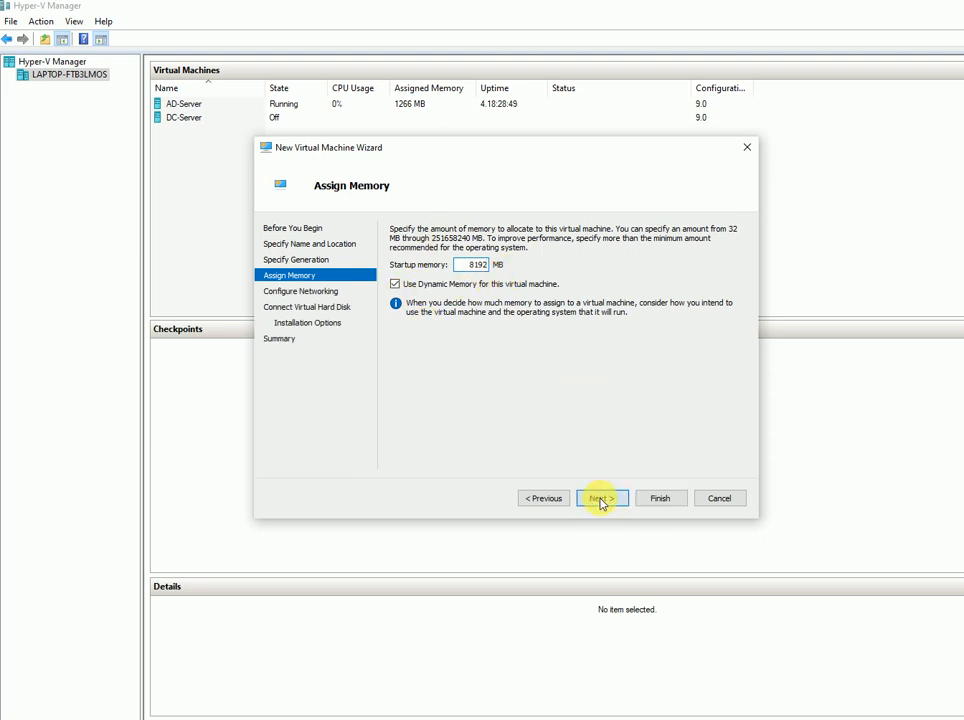
- Connect the VM to the Default Switch and make its new virtual disk 100 GB
click(518, 258)
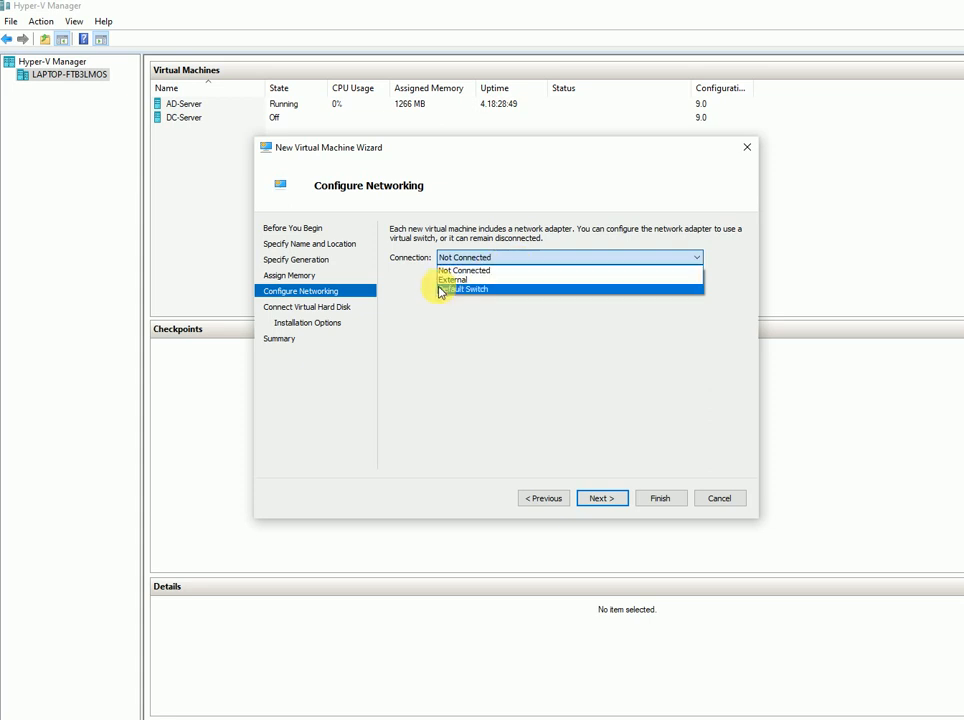
click(479, 296)
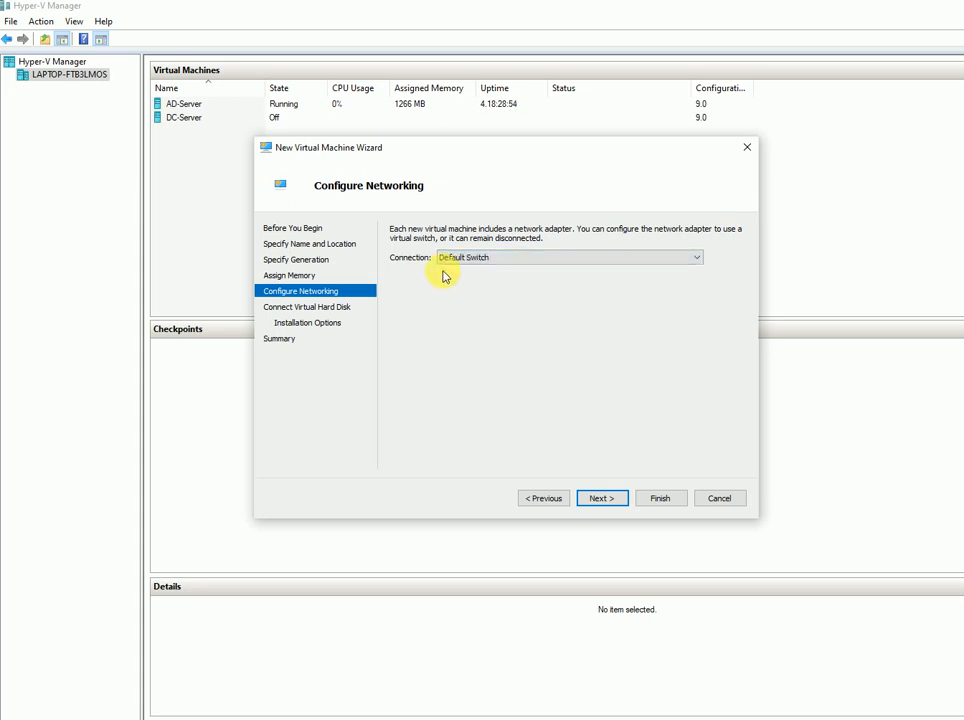
click(603, 498)
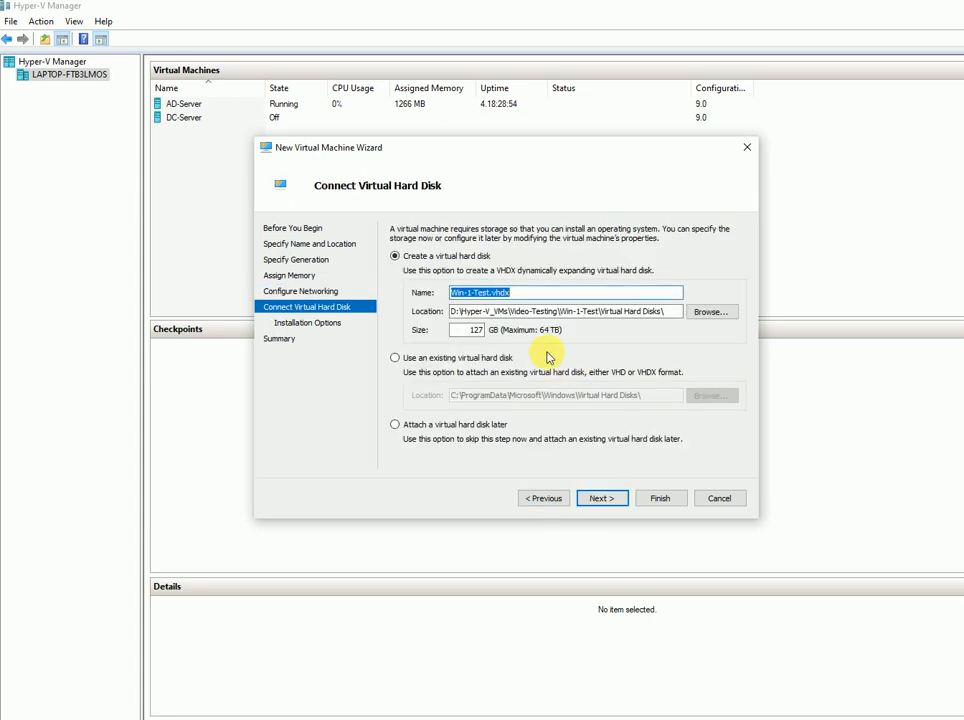
click(475, 330)
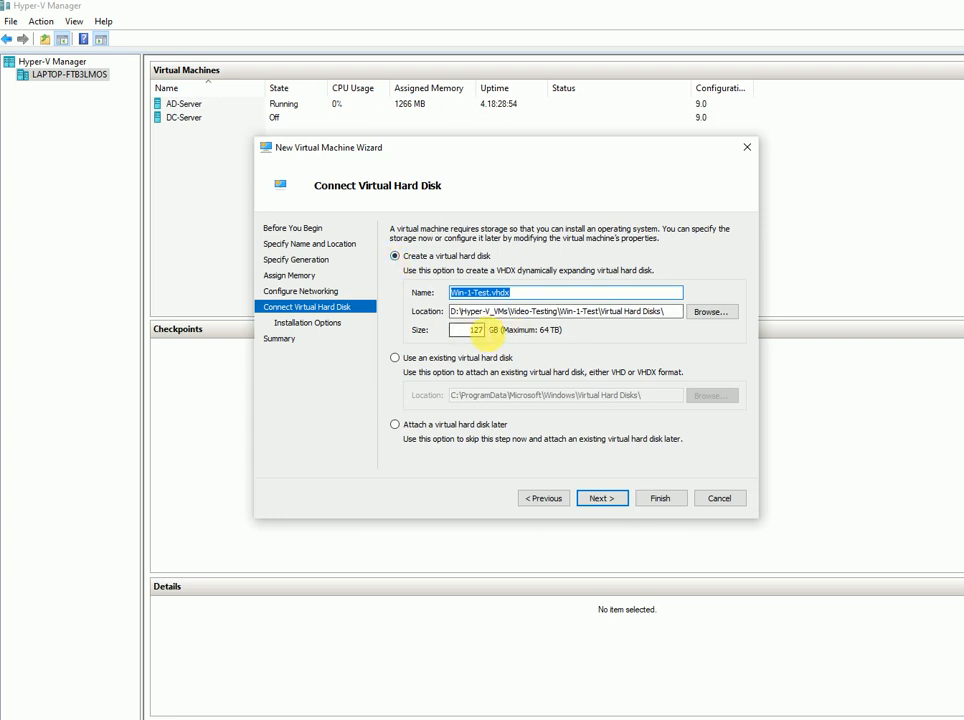
text(00)
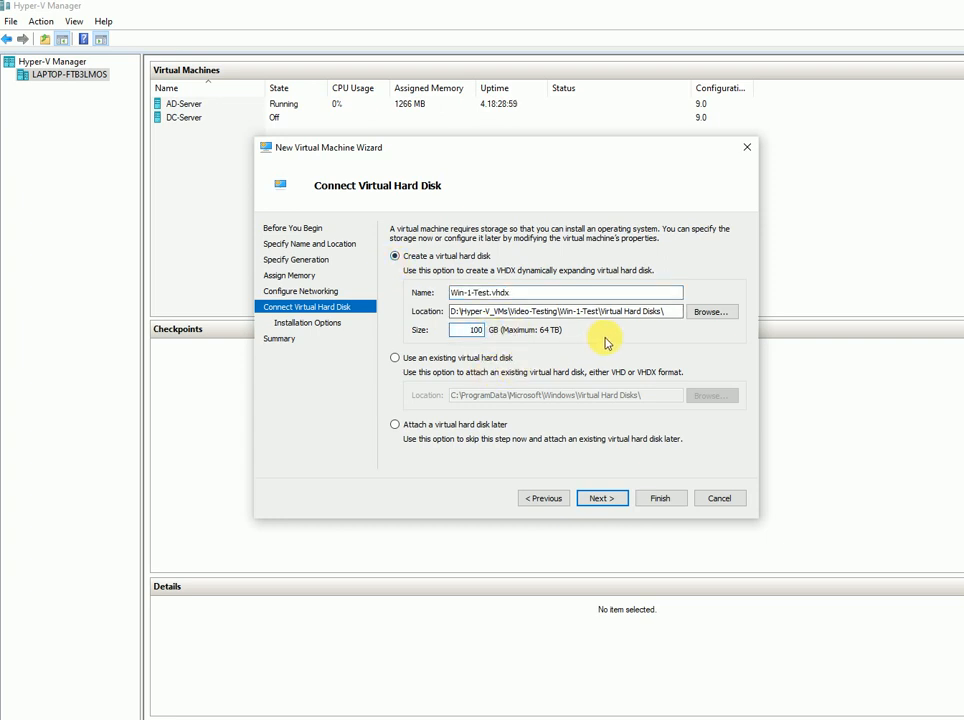
click(602, 499)
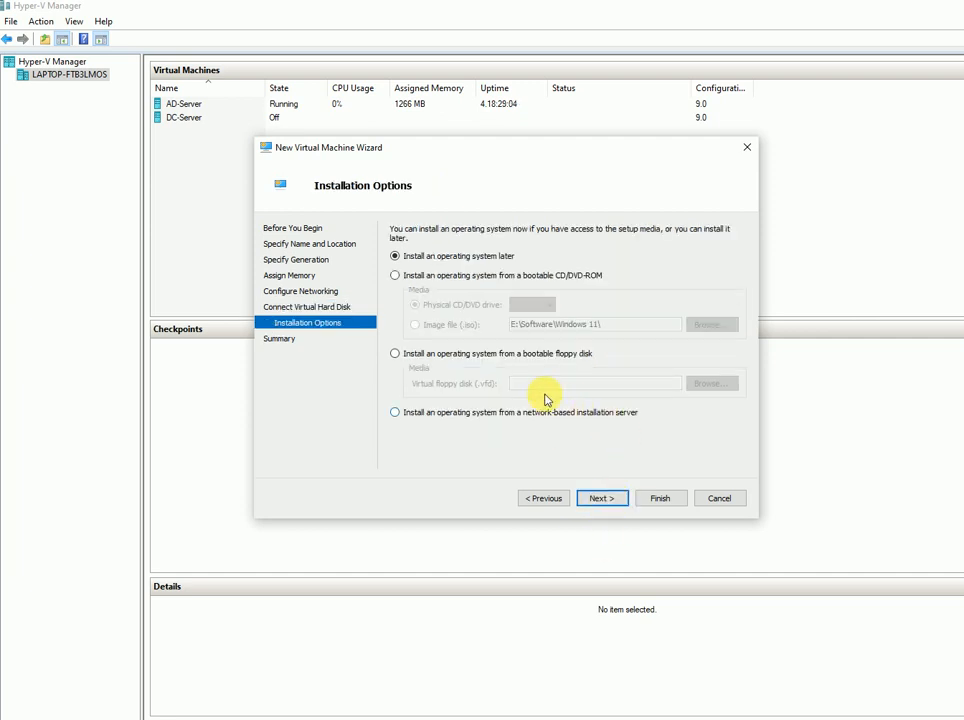
- Use the Windows 11 business editions ISO as boot media and finish creating Win-1-Test
click(455, 276)
click(437, 324)
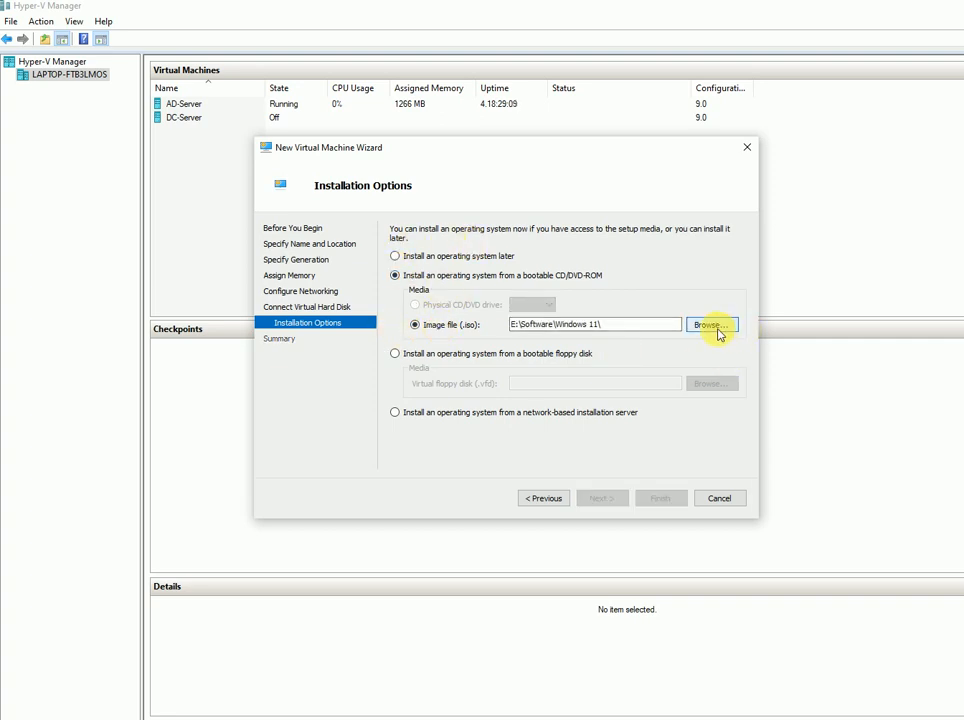
click(714, 327)
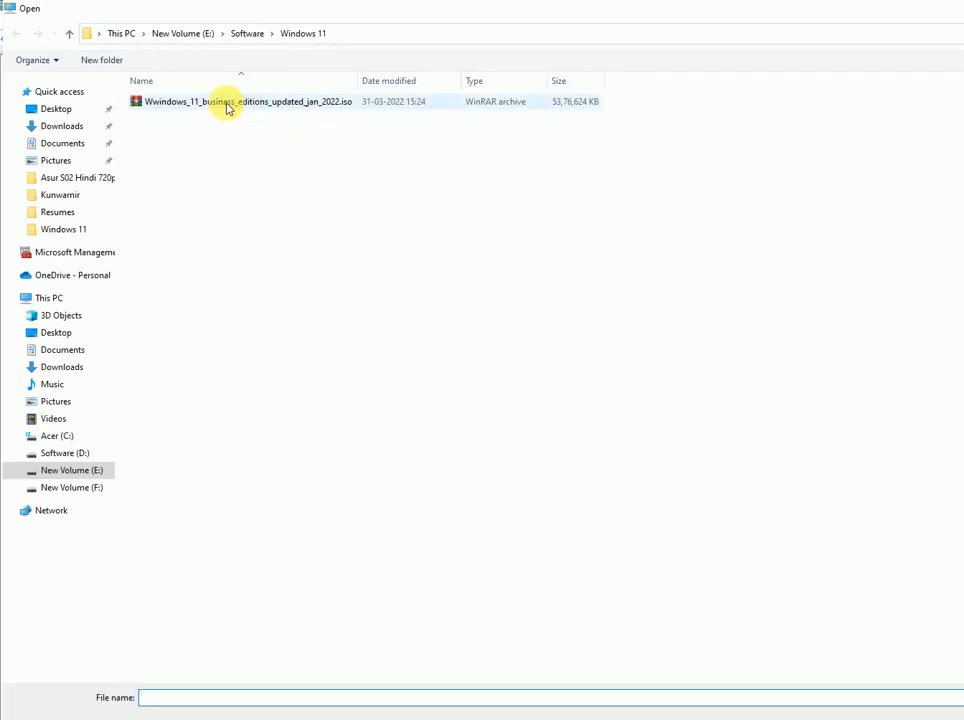
double_click(292, 108)
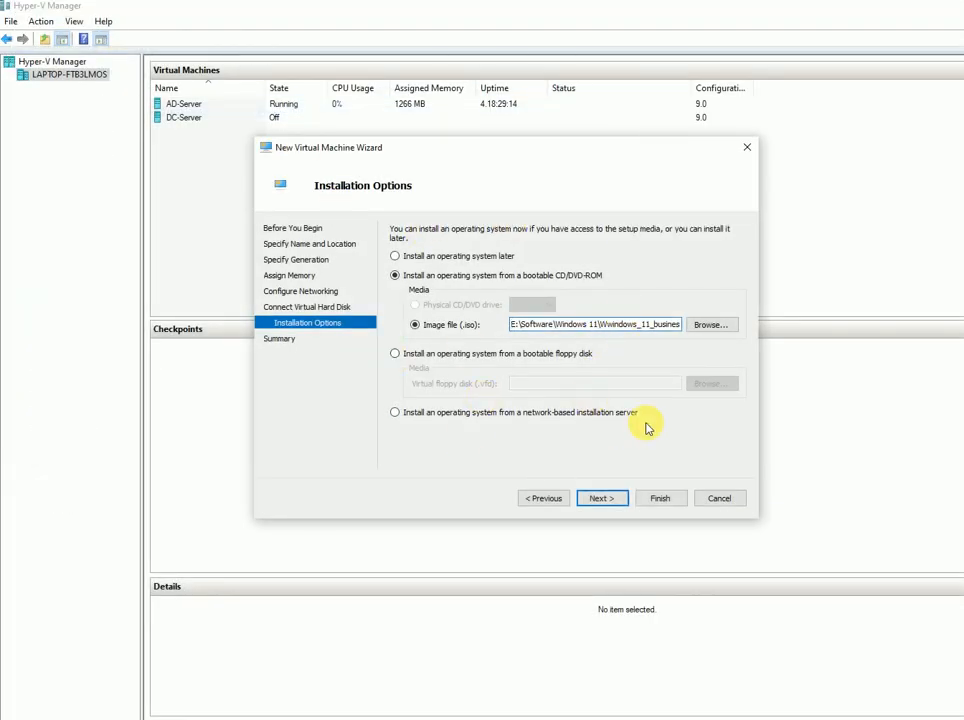
click(600, 500)
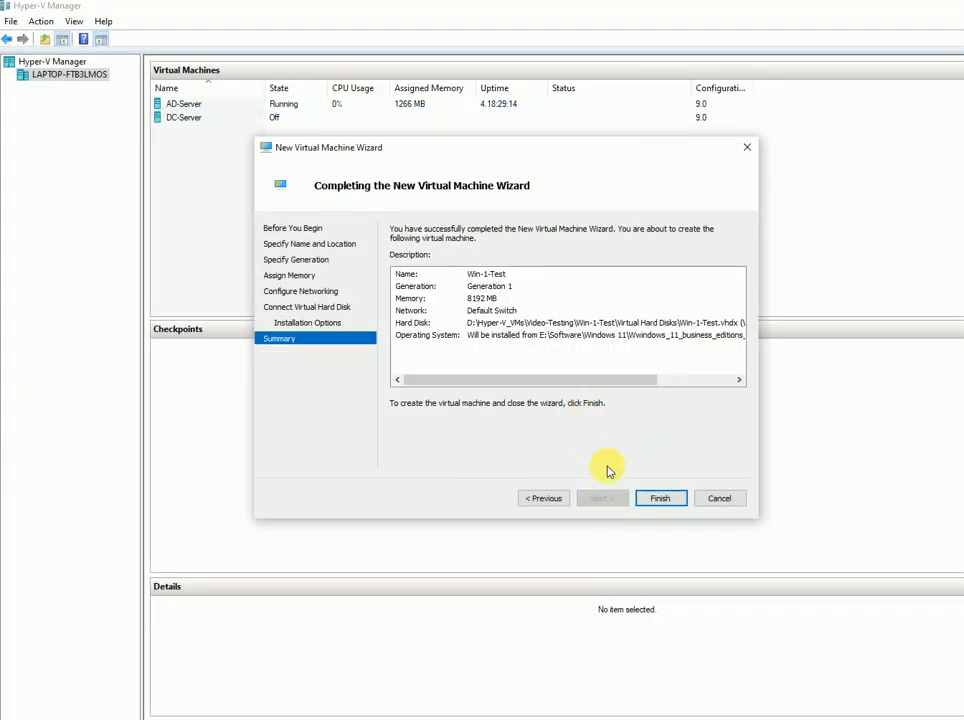
click(661, 499)
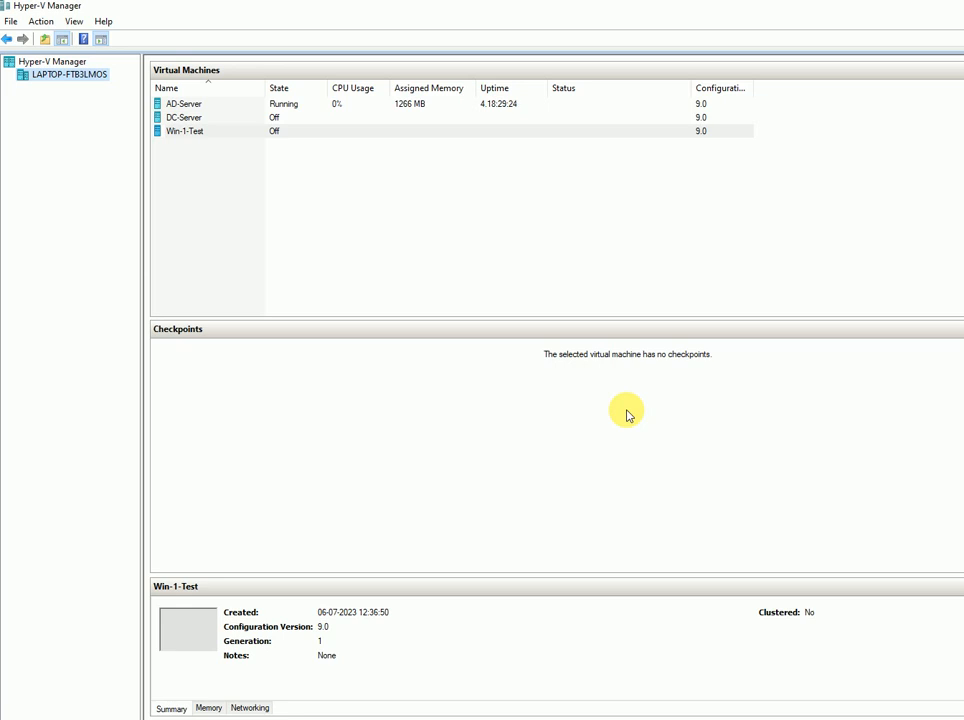
- In Win-1-Test's settings, disable checkpoints, set 2 virtual processors, and apply the changes
right_click(234, 132)
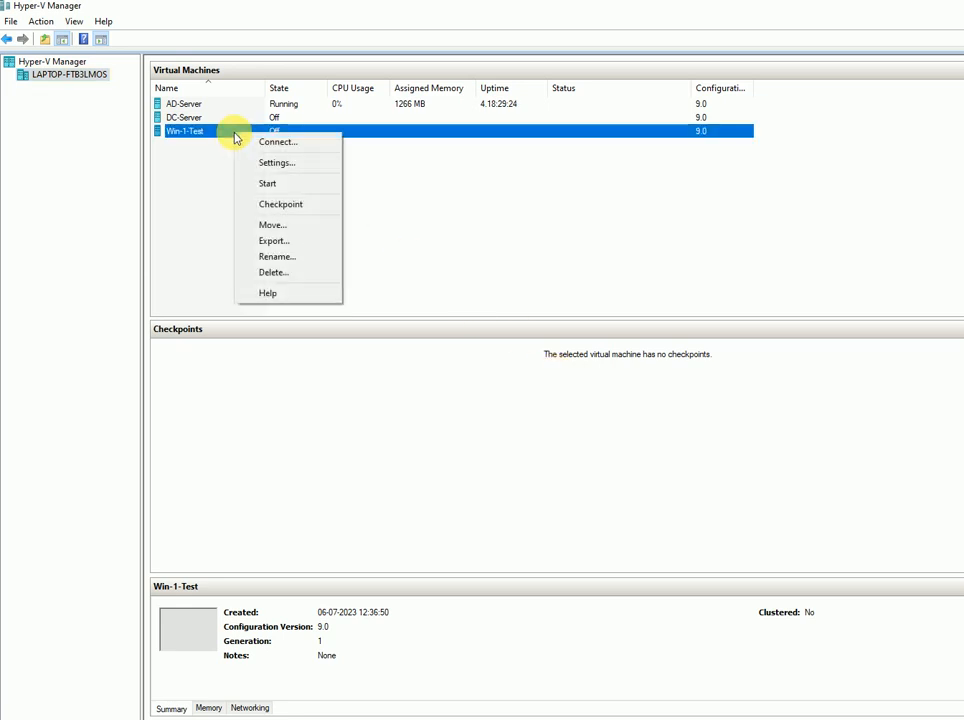
click(291, 165)
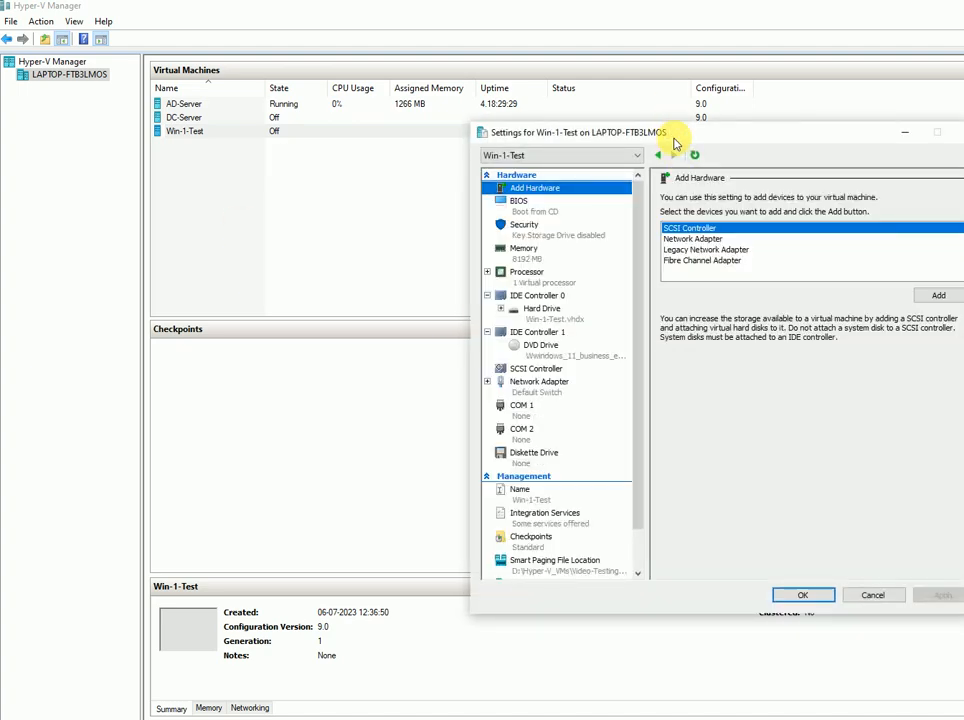
drag(674, 140, 418, 100)
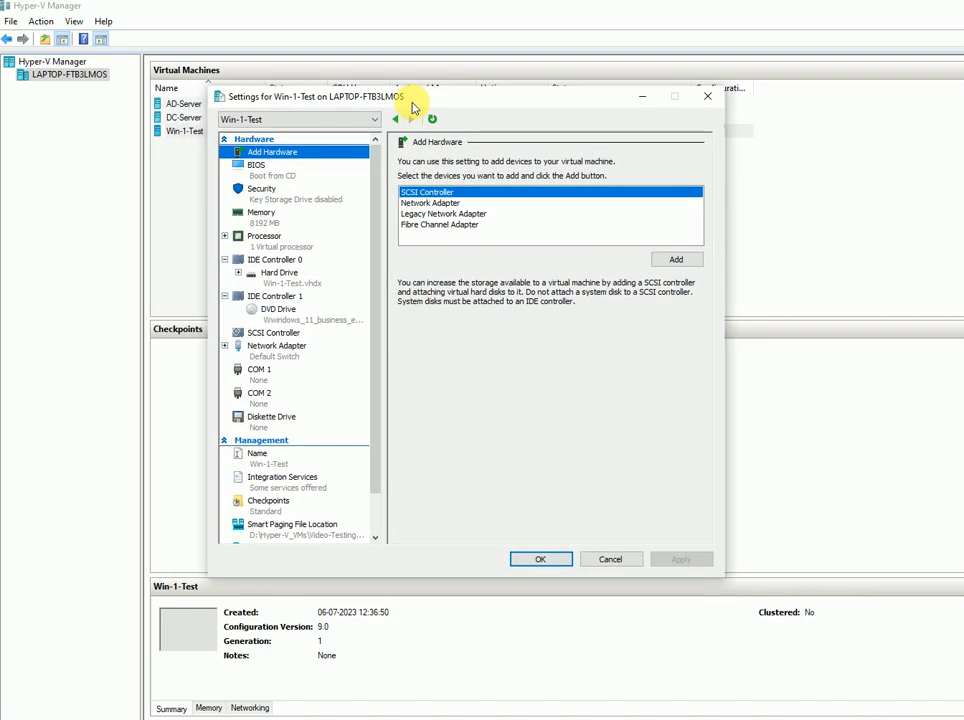
click(267, 507)
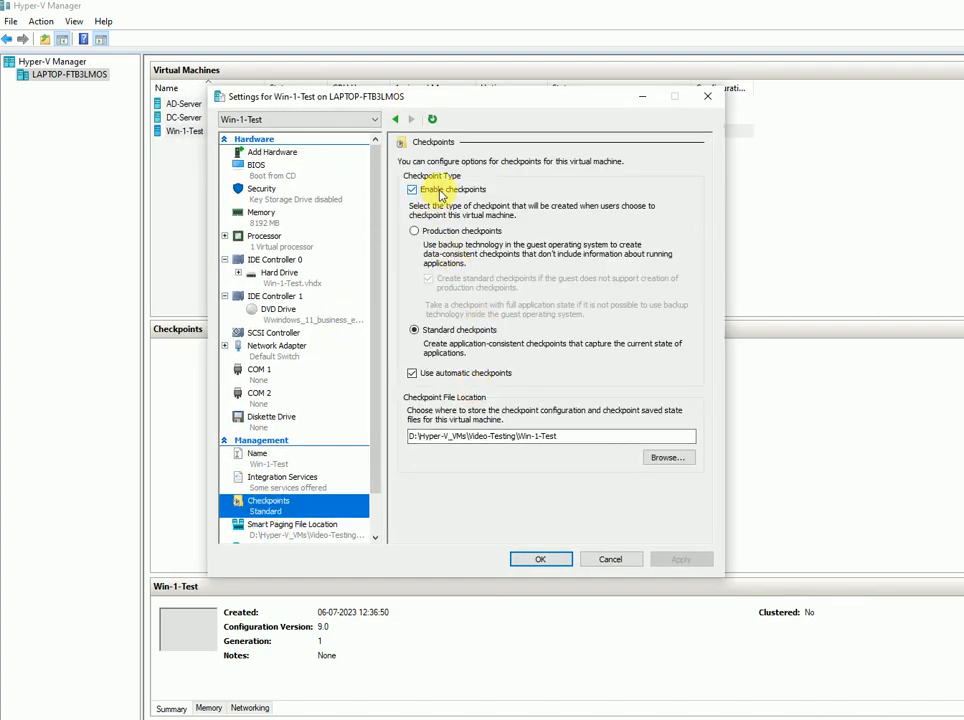
click(440, 192)
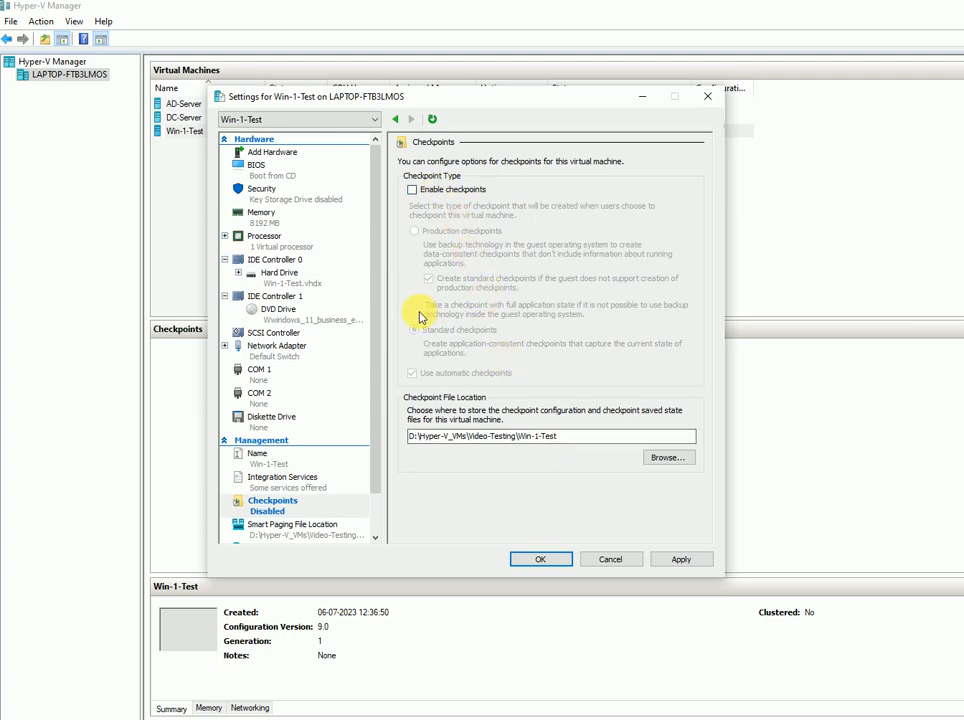
click(301, 241)
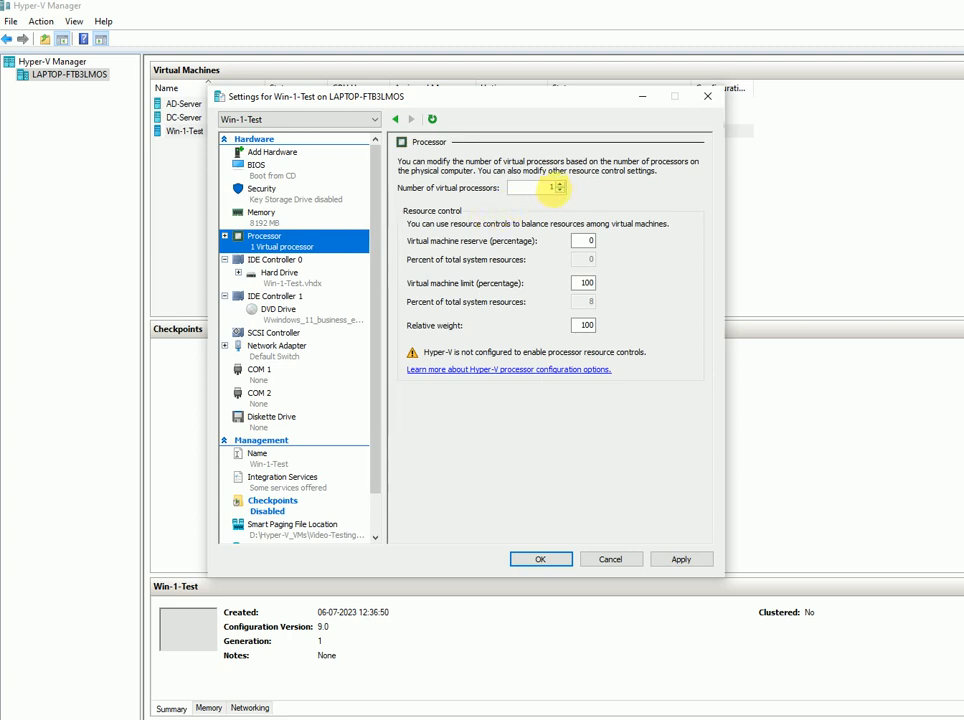
click(561, 184)
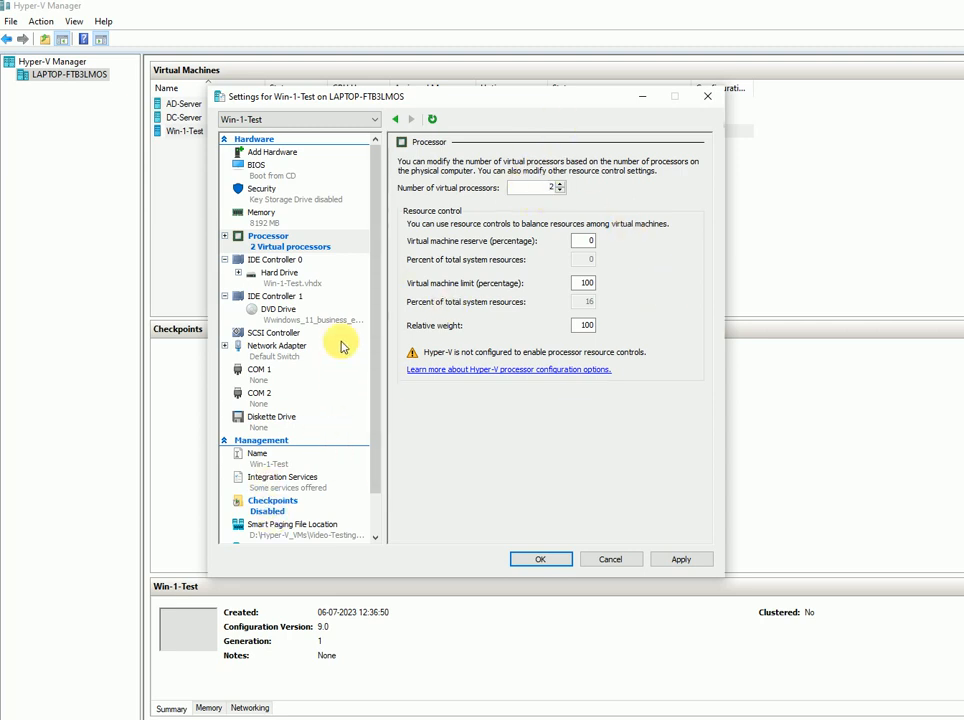
click(681, 561)
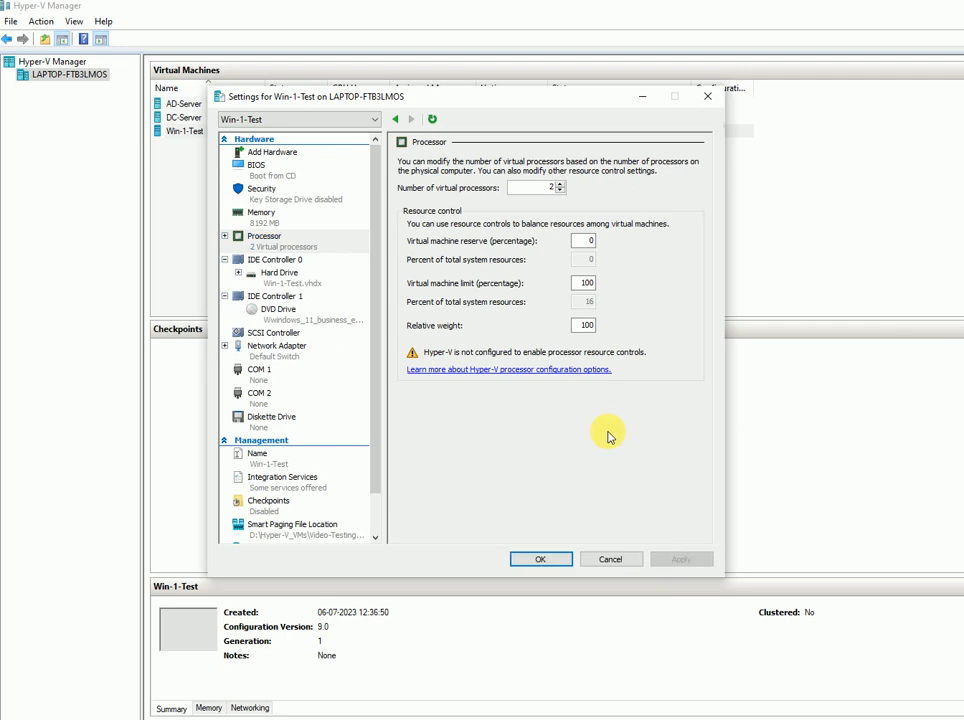
click(549, 562)
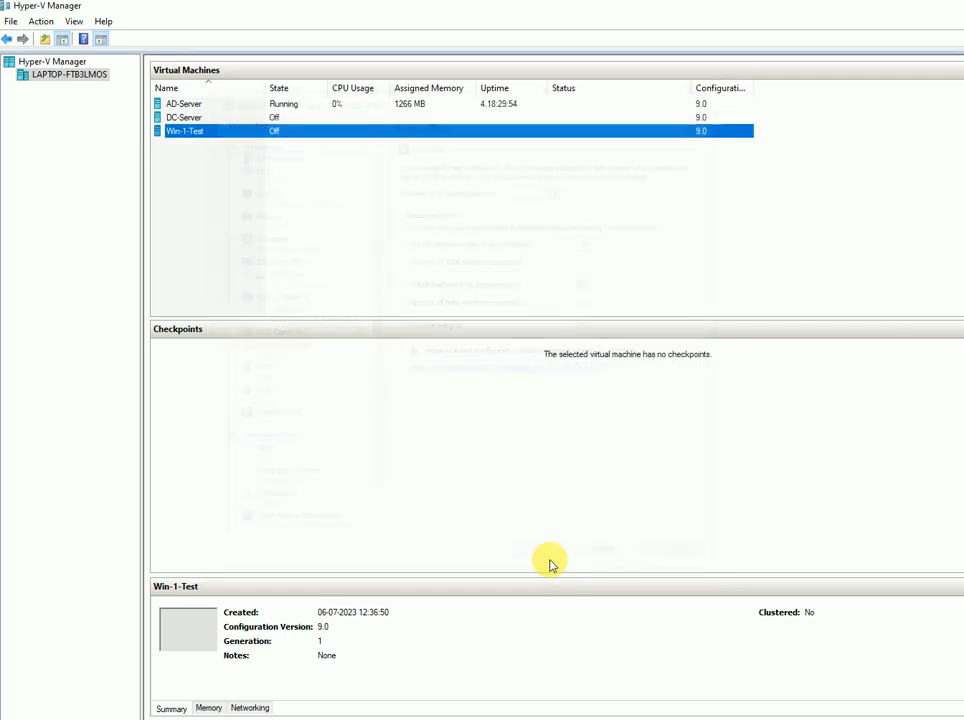
- Connect to Win-1-Test, power it on, accept the default language, and choose Install now
right_click(241, 136)
click(274, 143)
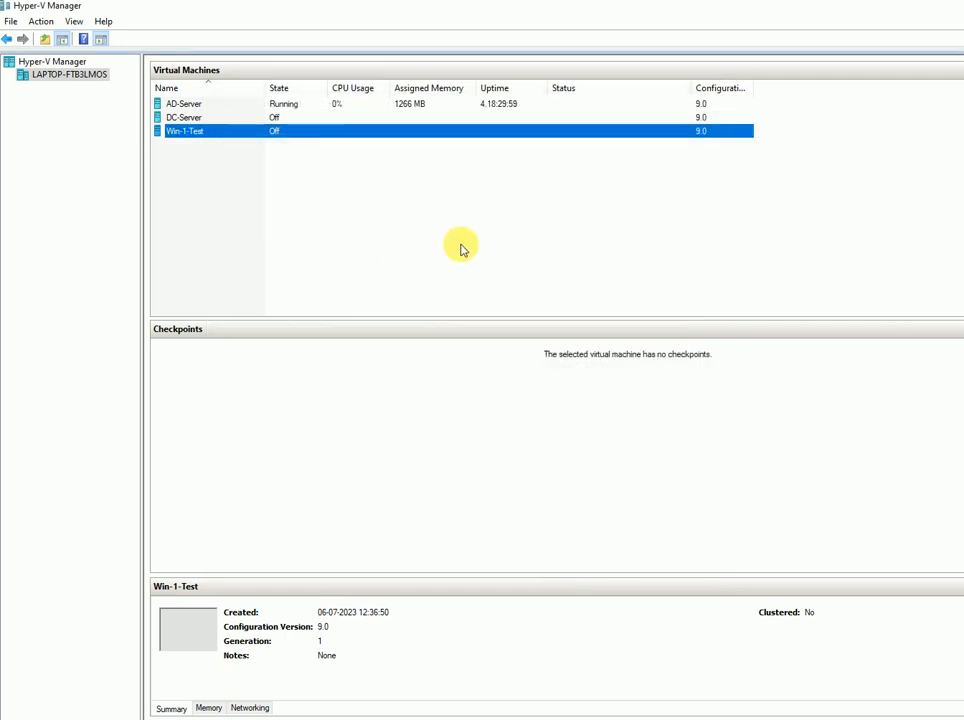
click(381, 271)
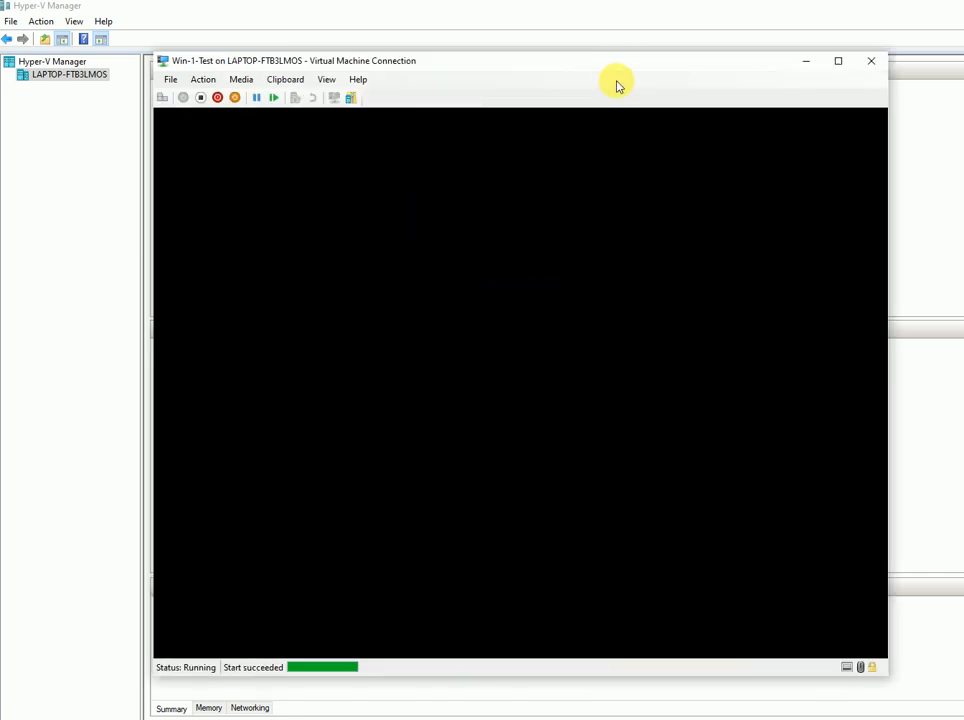
drag(609, 77, 600, 86)
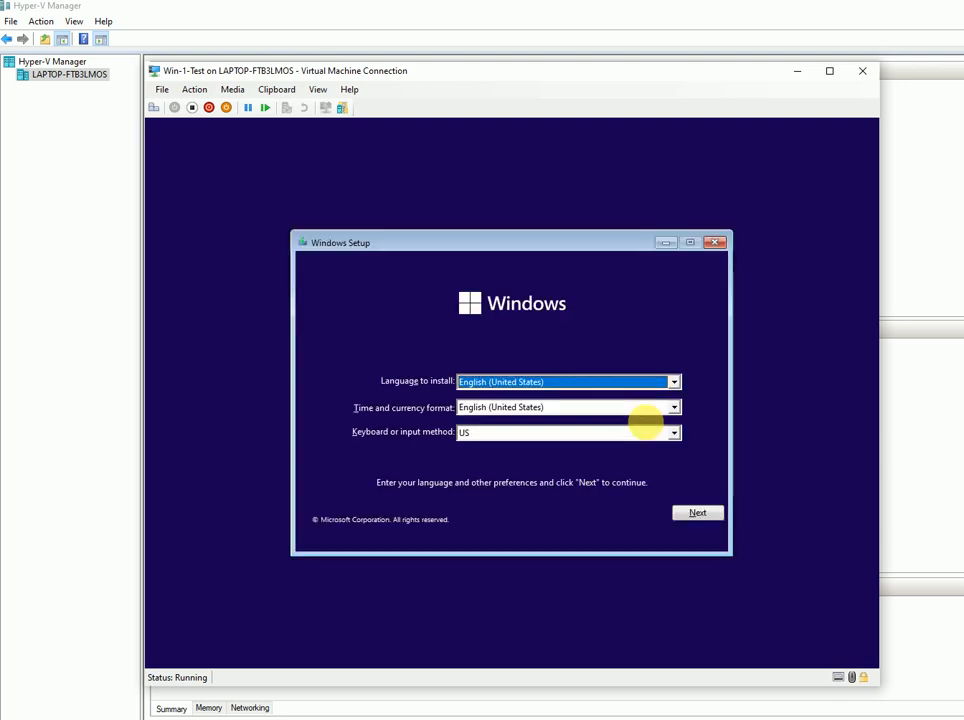
click(697, 513)
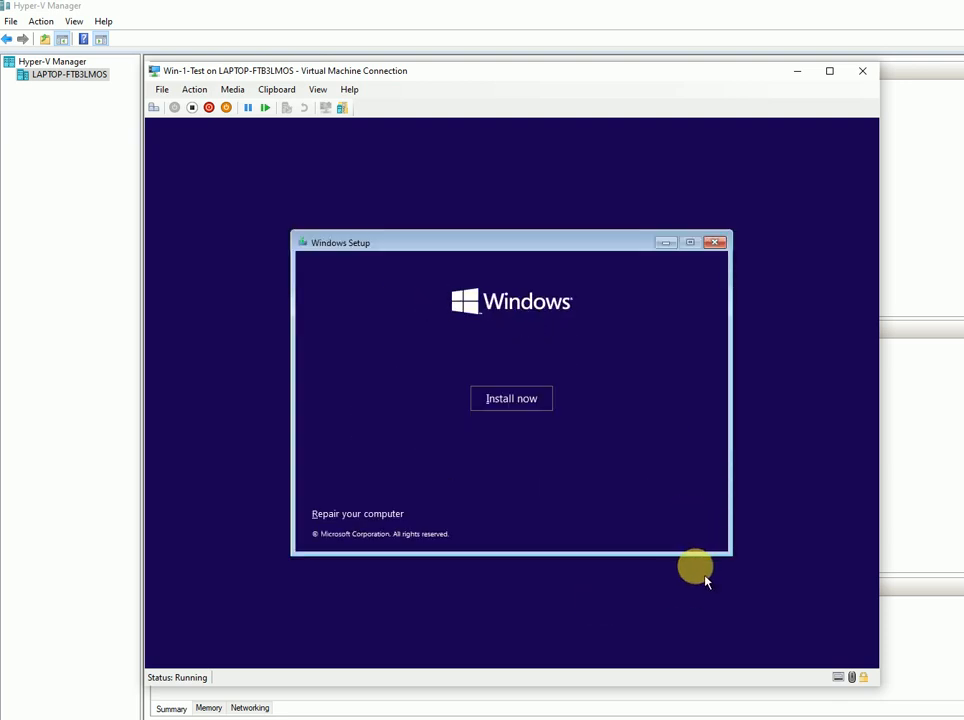
click(515, 405)
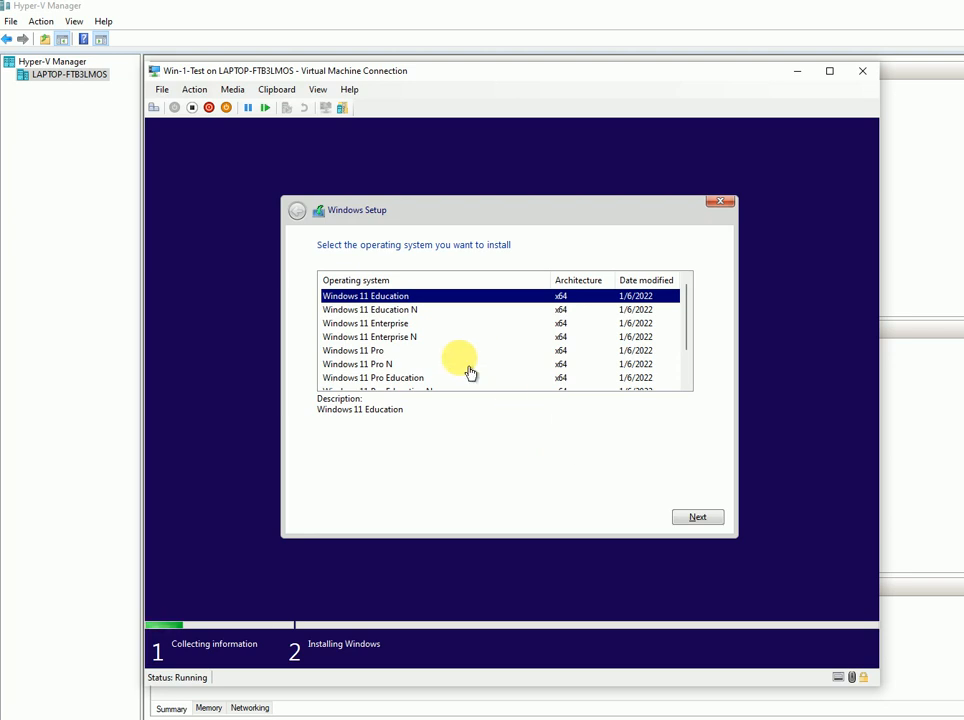
- Choose Windows 11 Enterprise, then launch regedit from a Shift+F10 command prompt
click(397, 326)
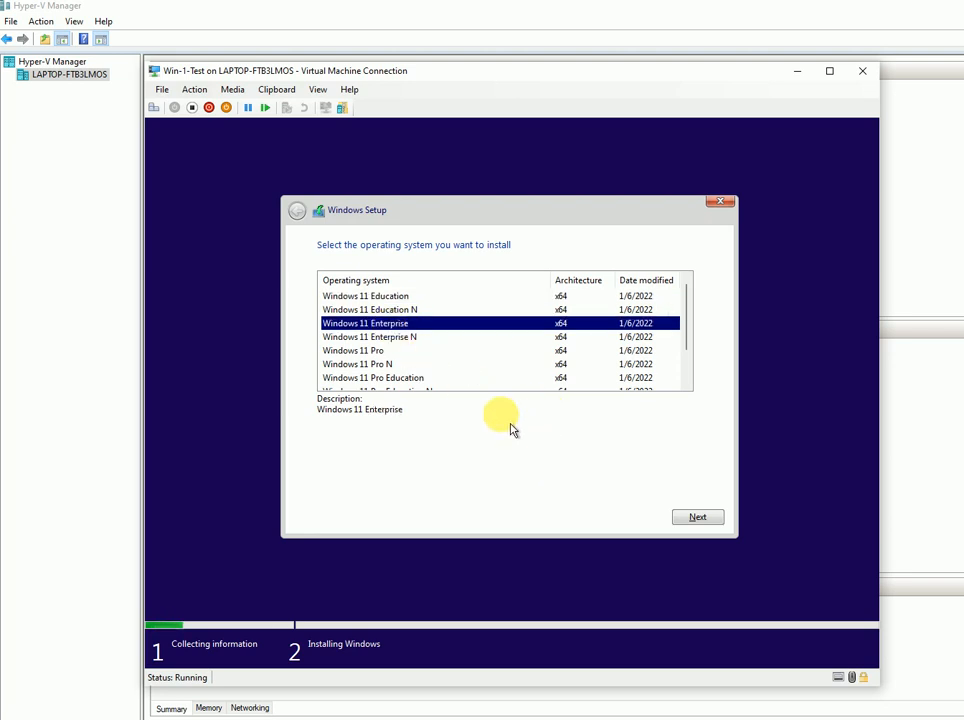
click(699, 519)
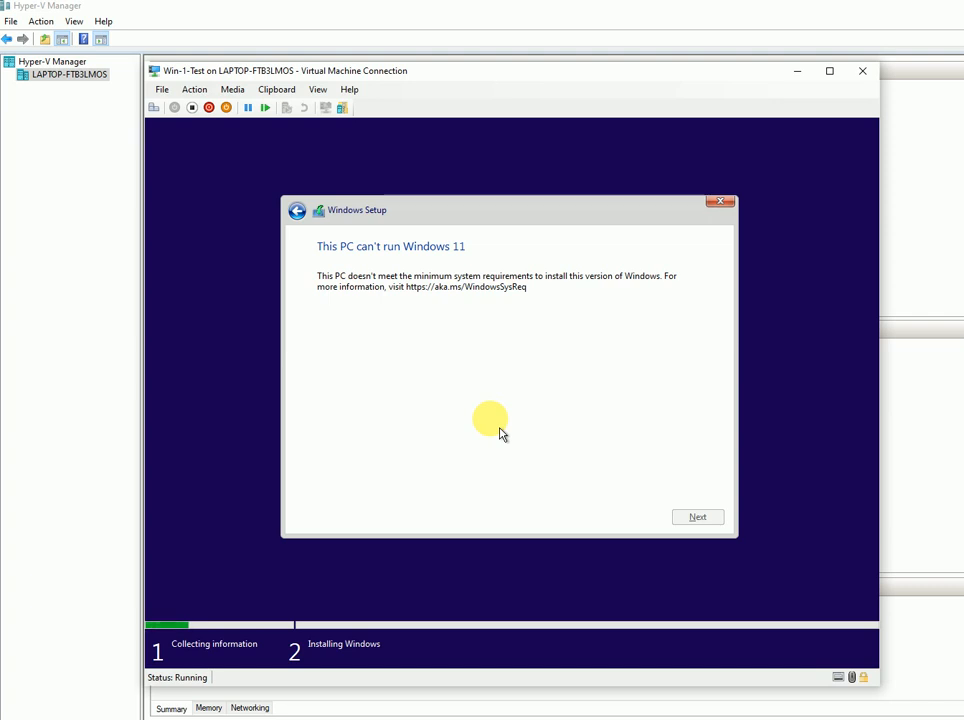
key(shift+F10)
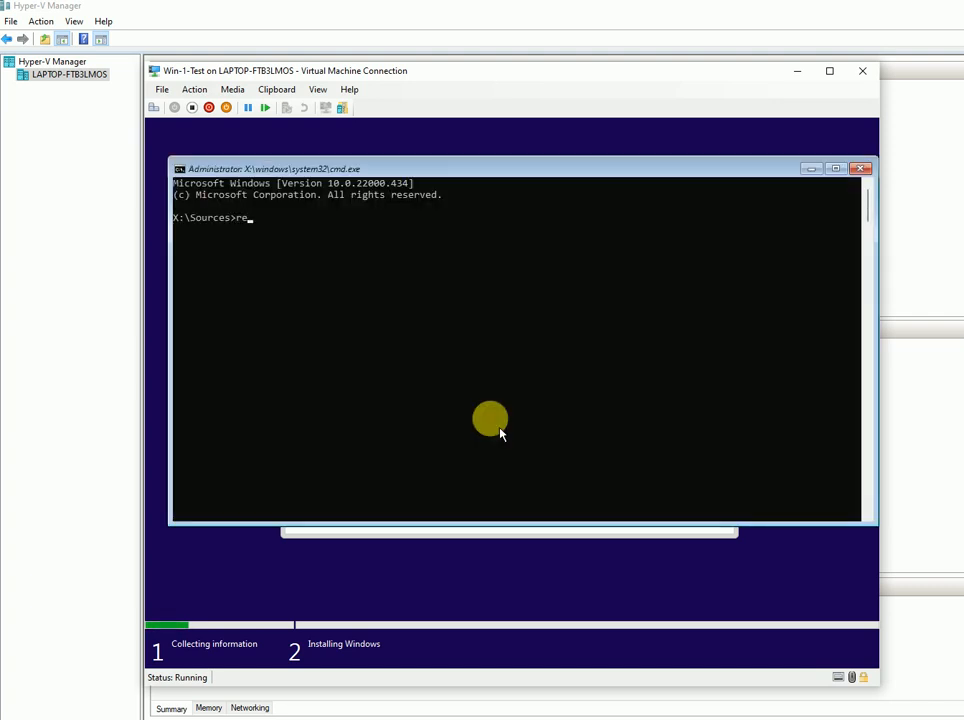
text(regedit)
key(Return)
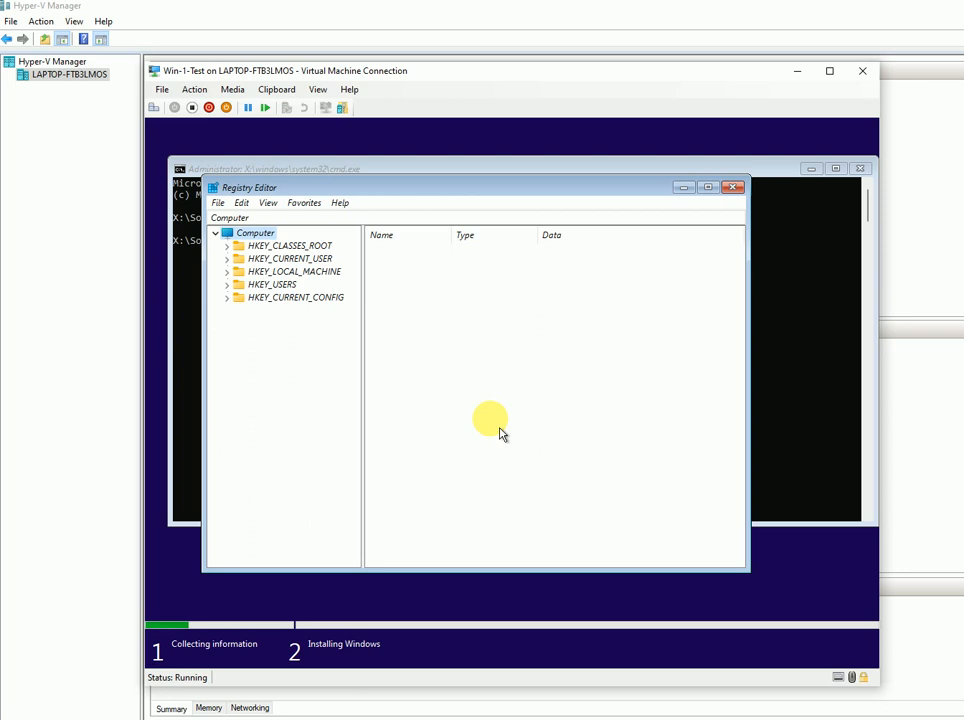
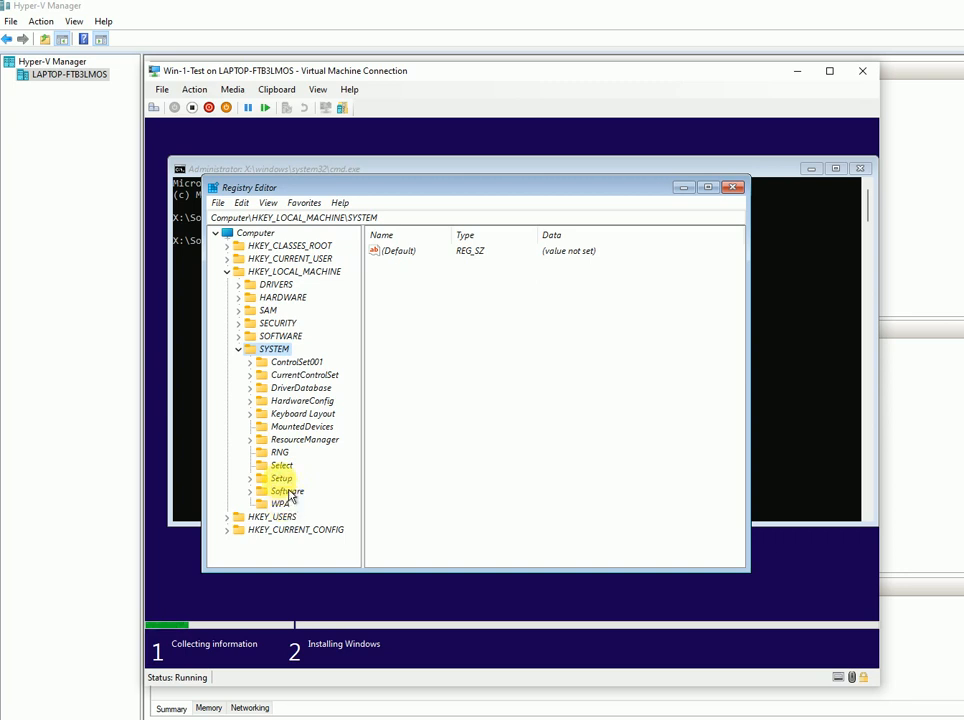
- Create a new key named labconfig under SYSTEM\Setup in Registry Editor
click(275, 478)
click(250, 478)
right_click(296, 489)
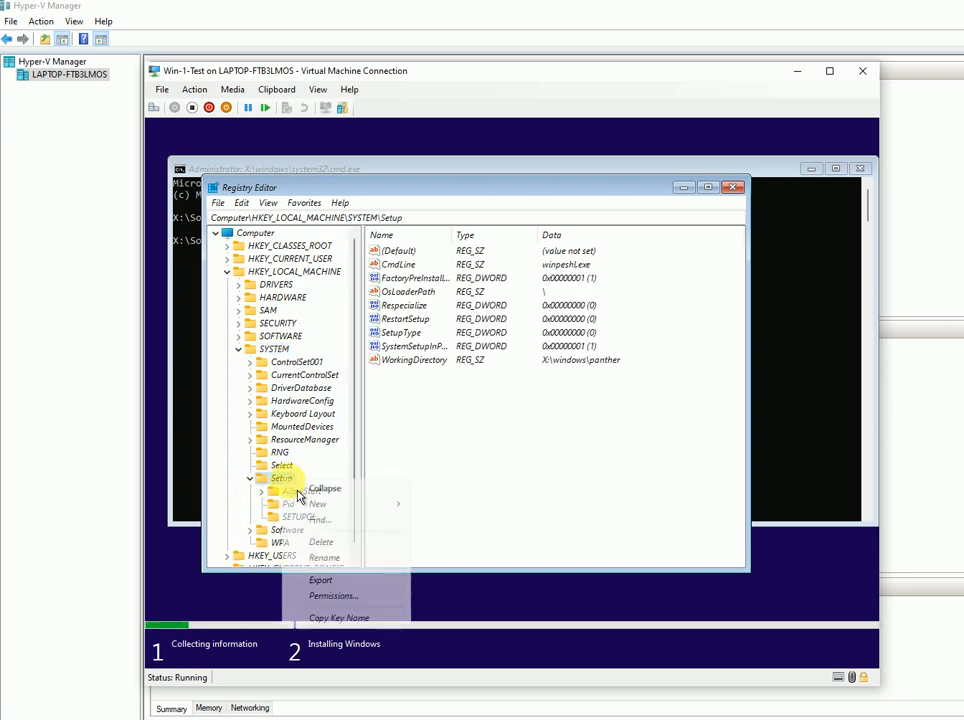
mouse_move(345, 506)
click(474, 510)
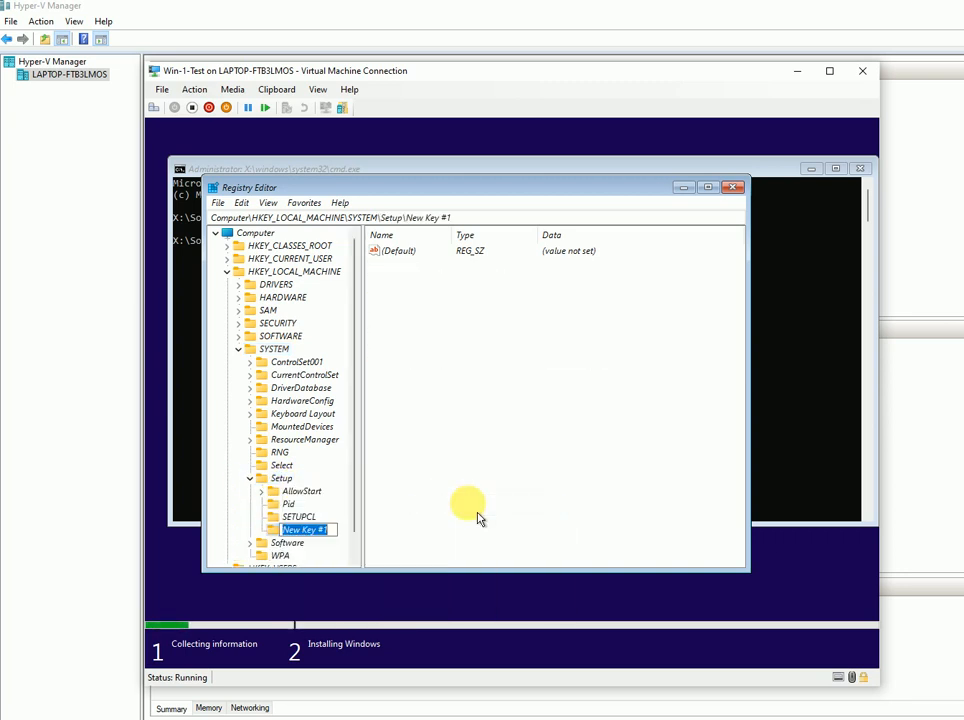
text(La)
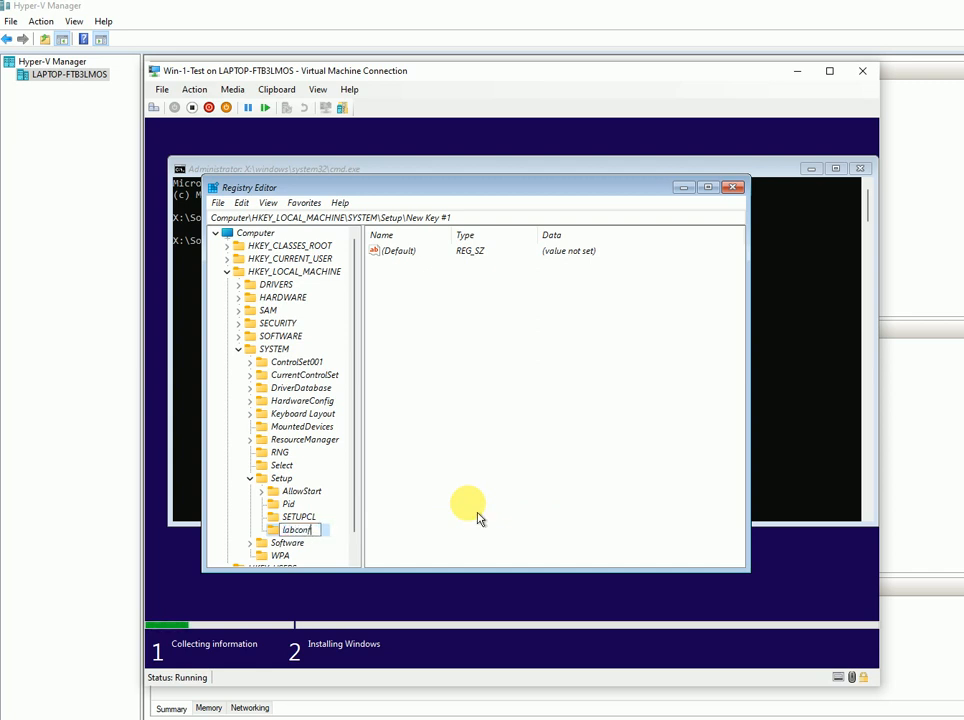
key(Return)
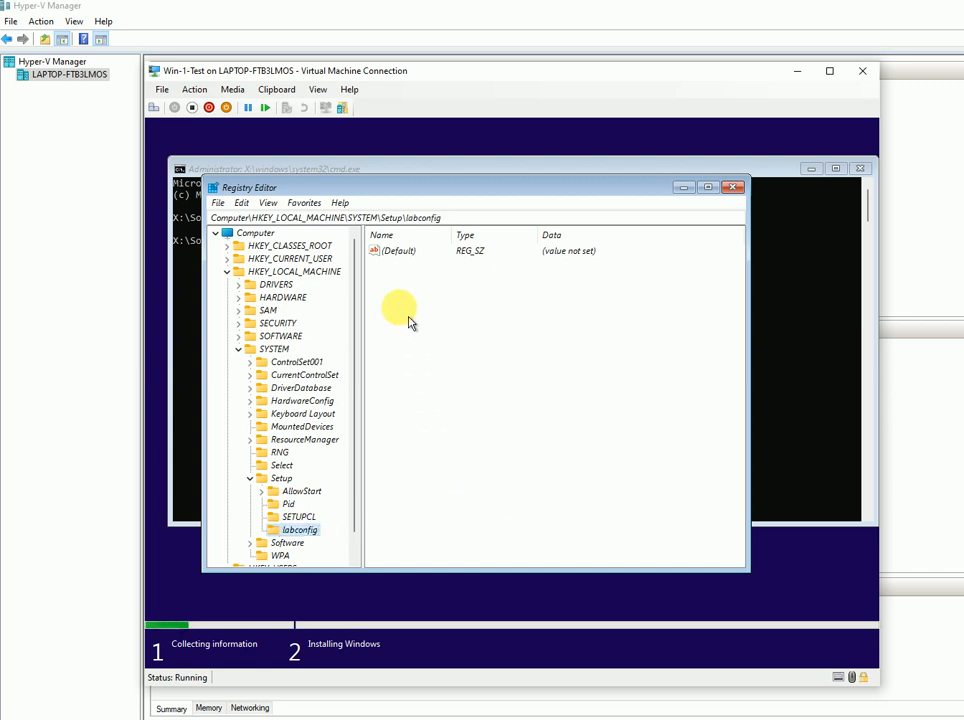
- Add a ByPassSecureBootCheck DWORD (32-bit) value to labconfig with data 1
right_click(406, 312)
mouse_move(437, 316)
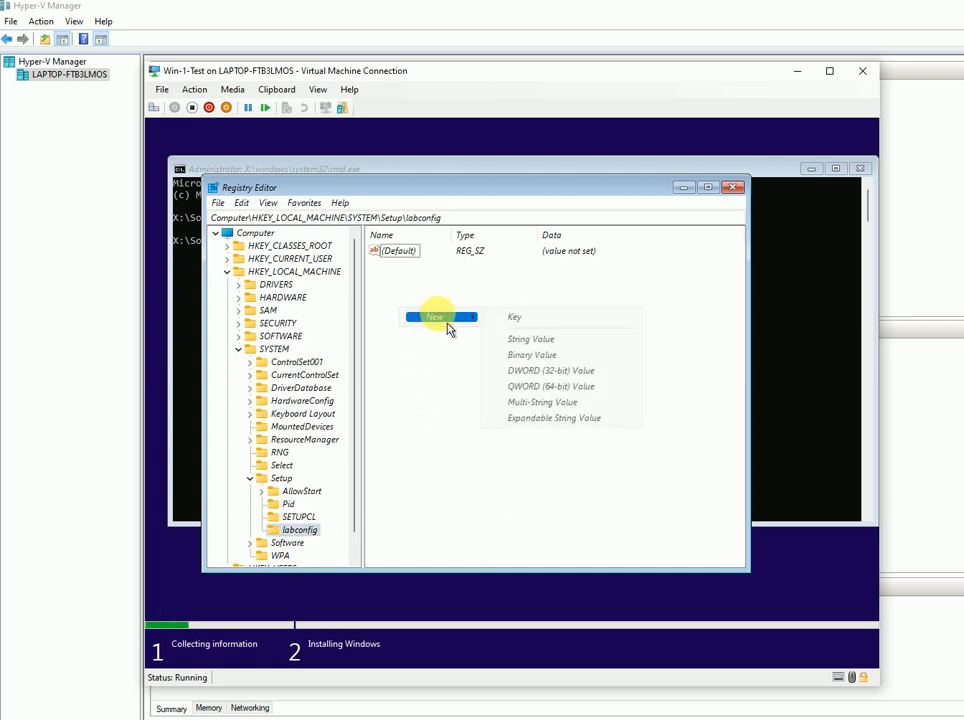
click(578, 380)
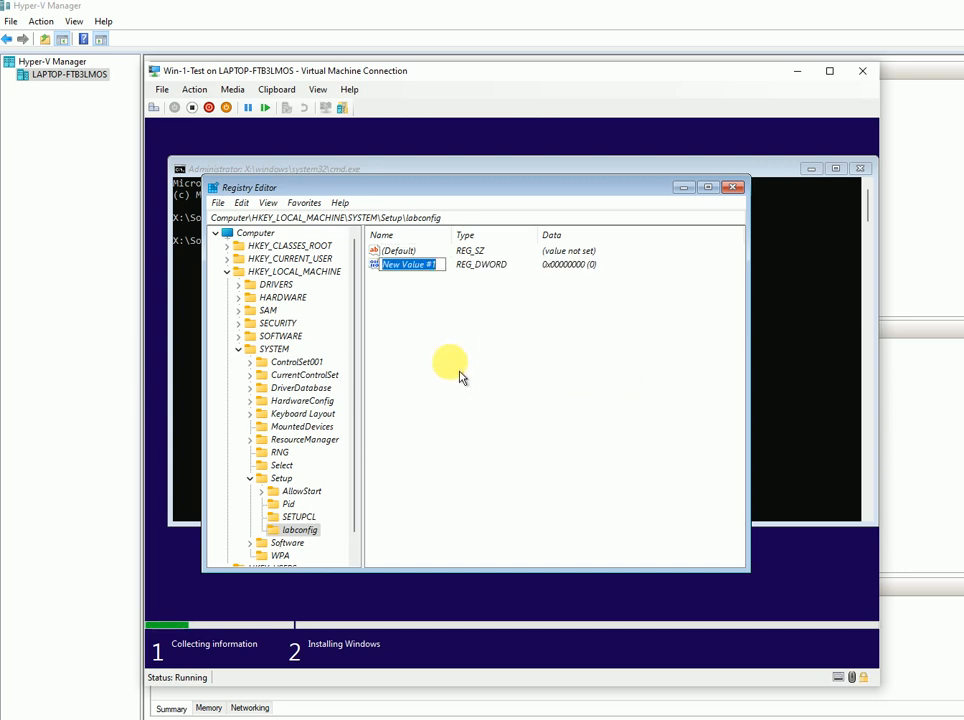
text(By)
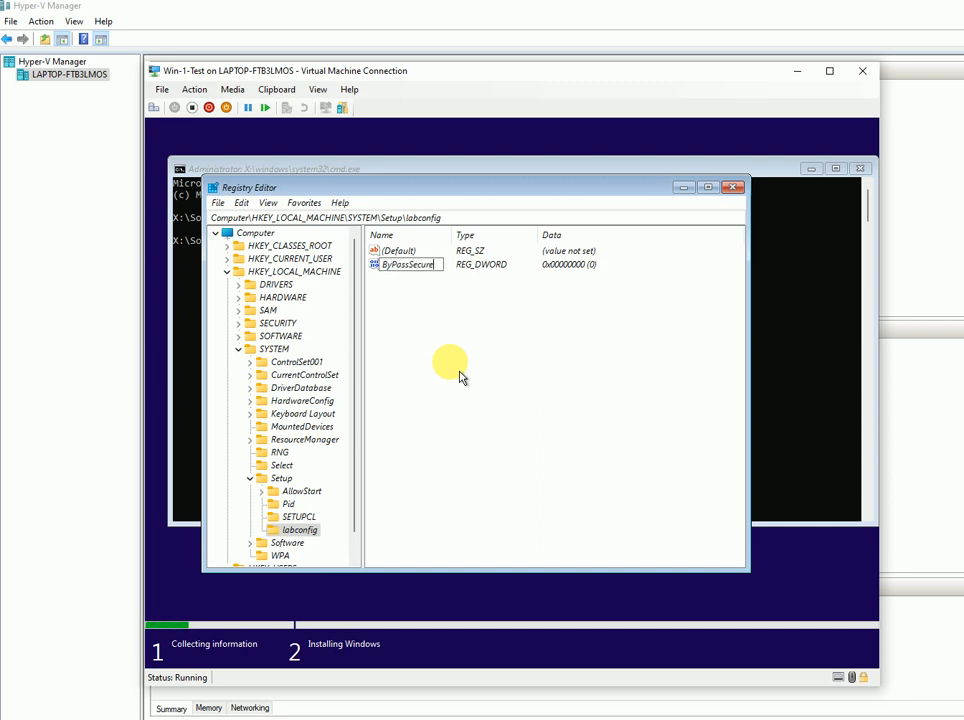
text(PassSecureBootCheck)
key(Return)
key(Return)
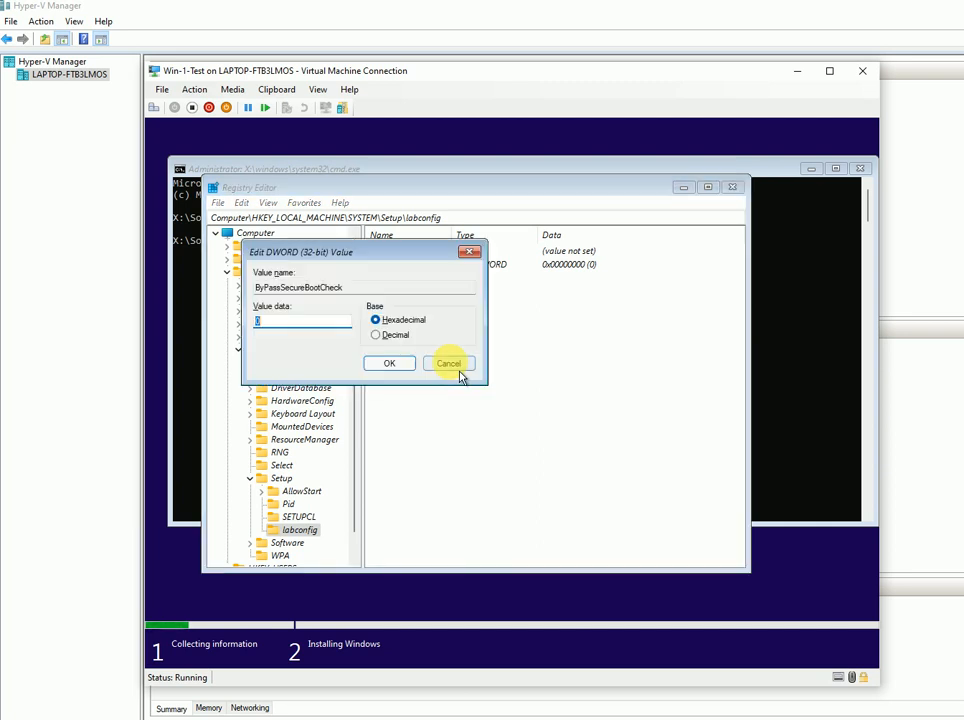
text(1)
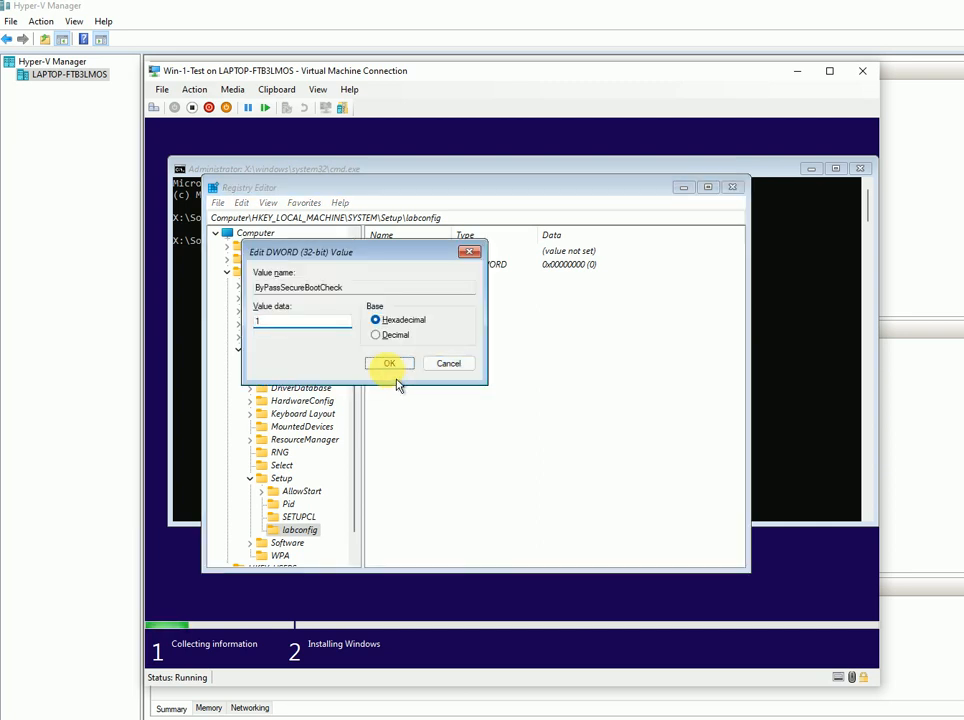
click(391, 364)
- Add a BypassTPMCheck DWORD (32-bit) value to labconfig
right_click(401, 305)
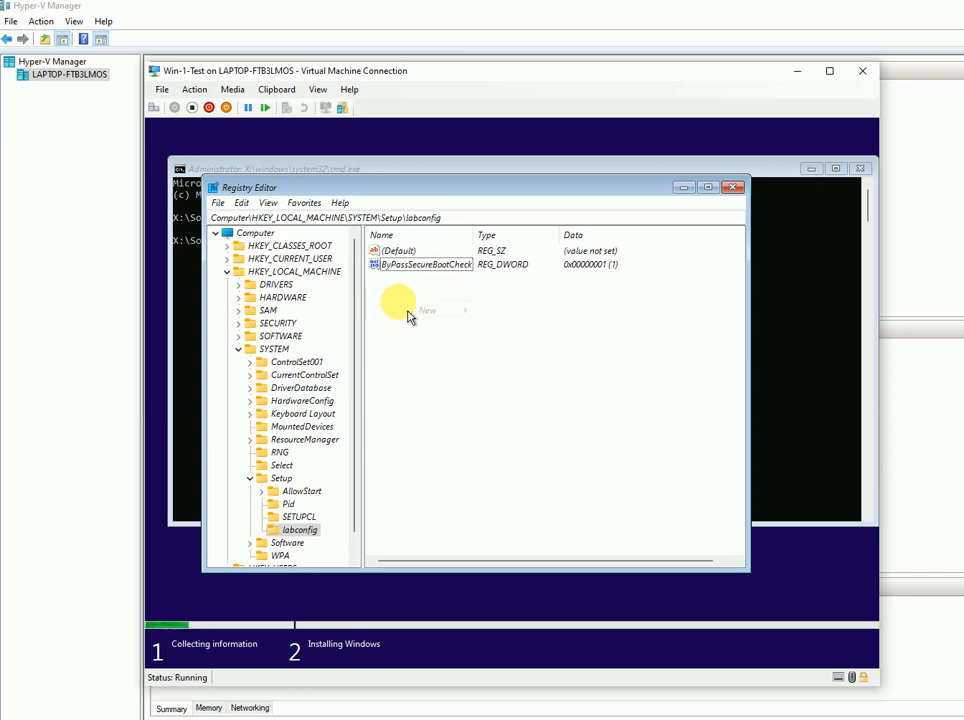
mouse_move(432, 310)
click(580, 366)
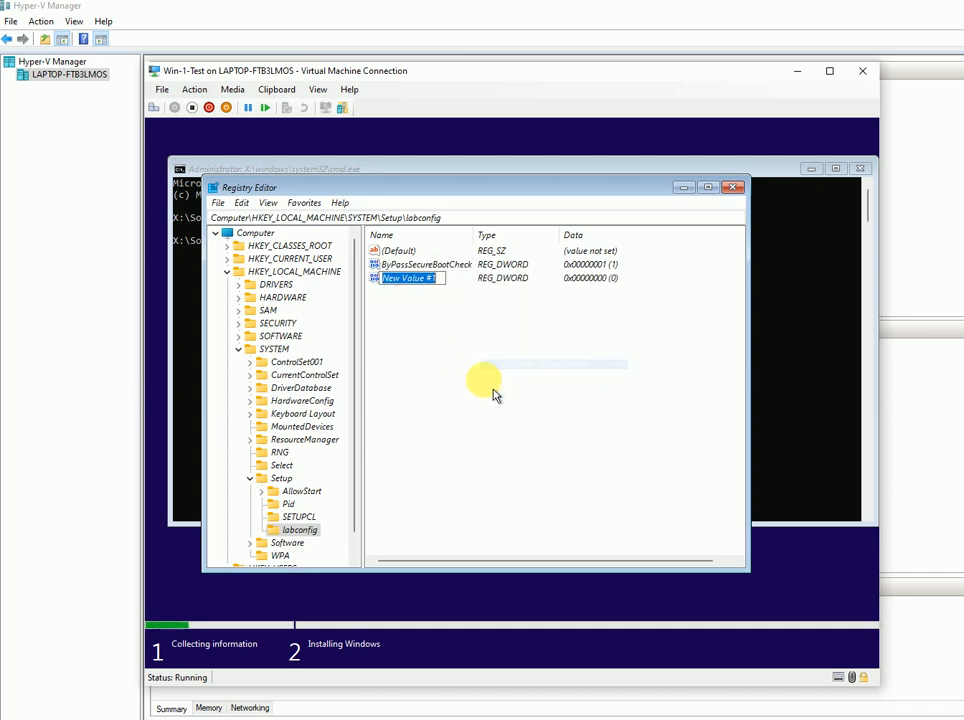
text(B)
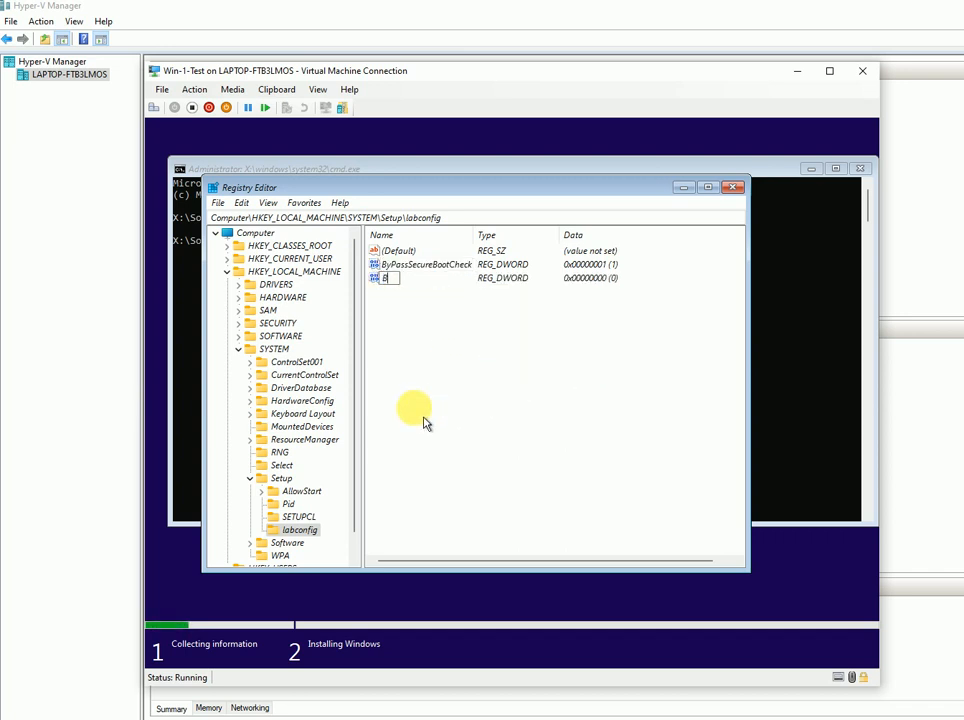
text(ypassTPMCheck)
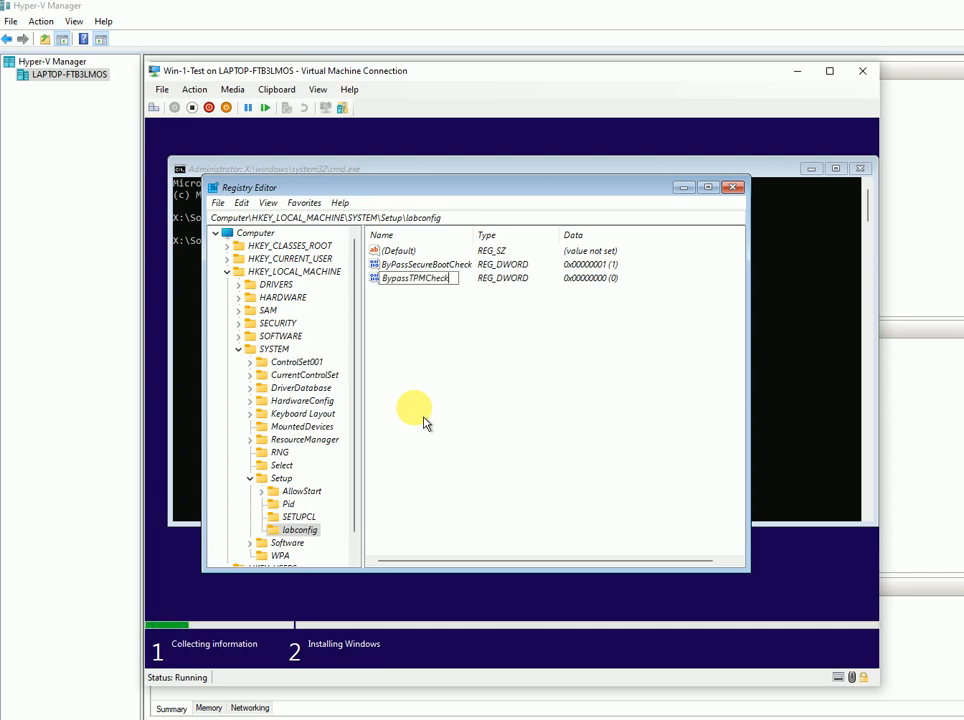
key(Return)
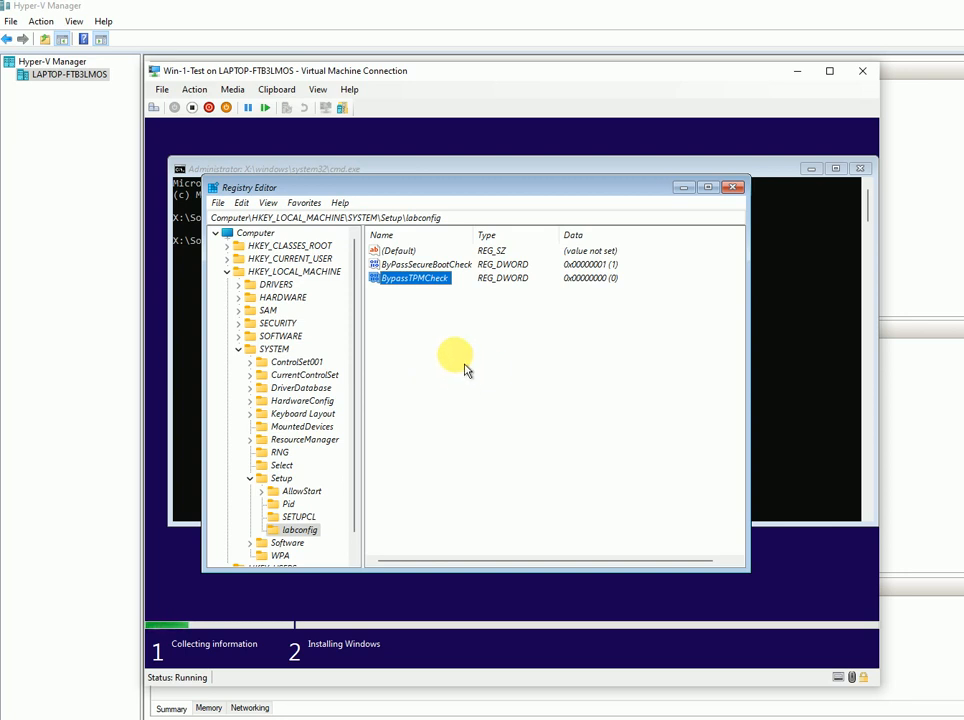
- Add a BypassRamCheck DWORD set to 1, then set BypassTPMCheck's data to 1
right_click(414, 335)
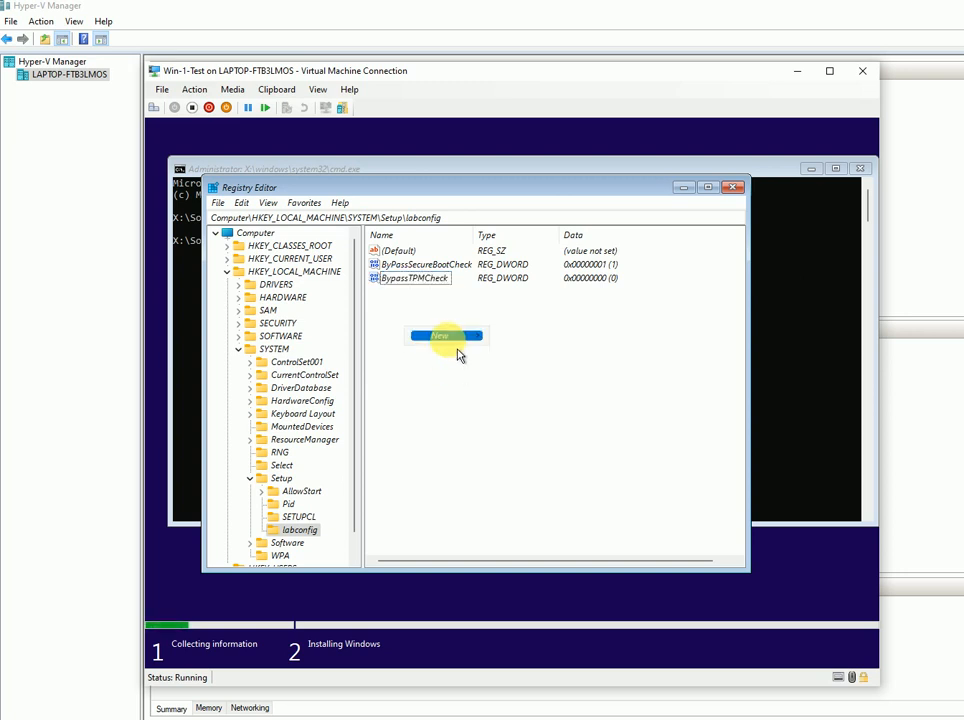
mouse_move(455, 337)
click(558, 393)
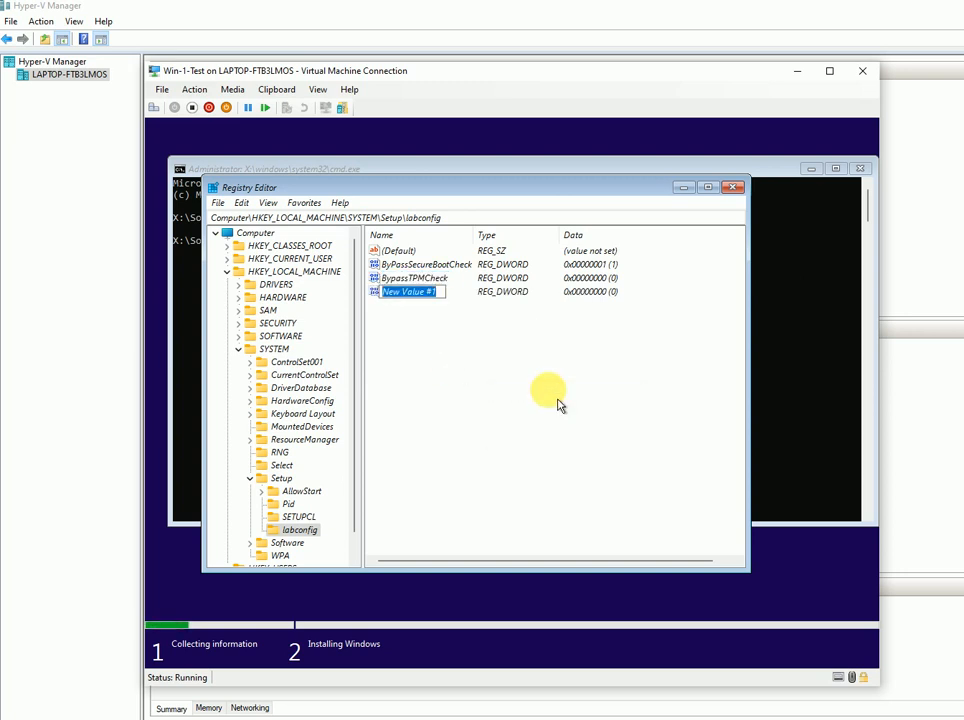
text(Byp)
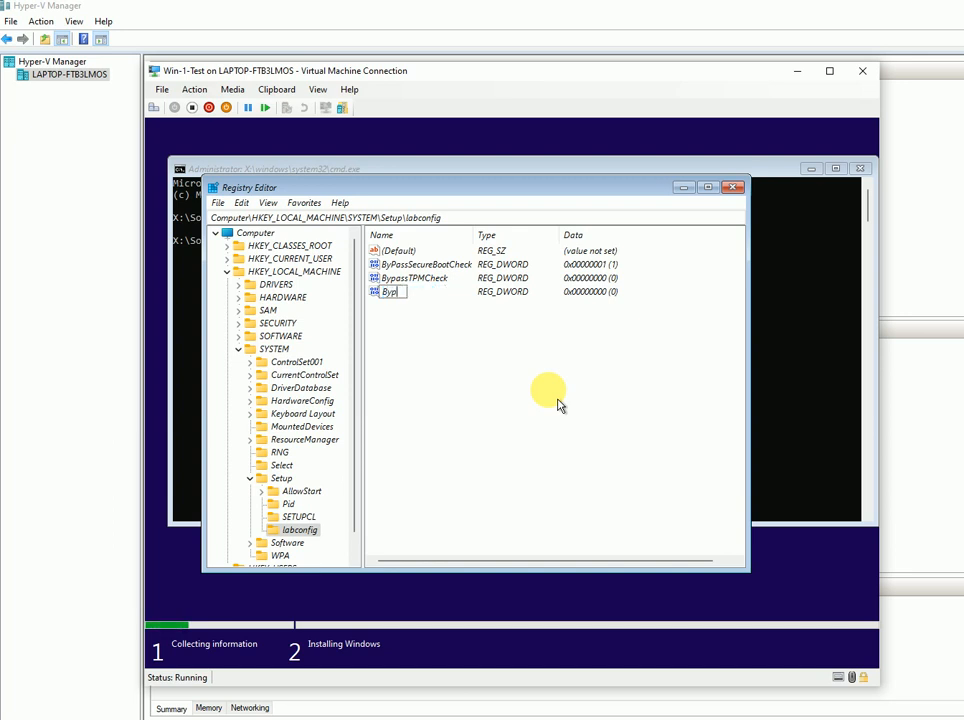
text(assRamCheck)
key(Return)
key(Return)
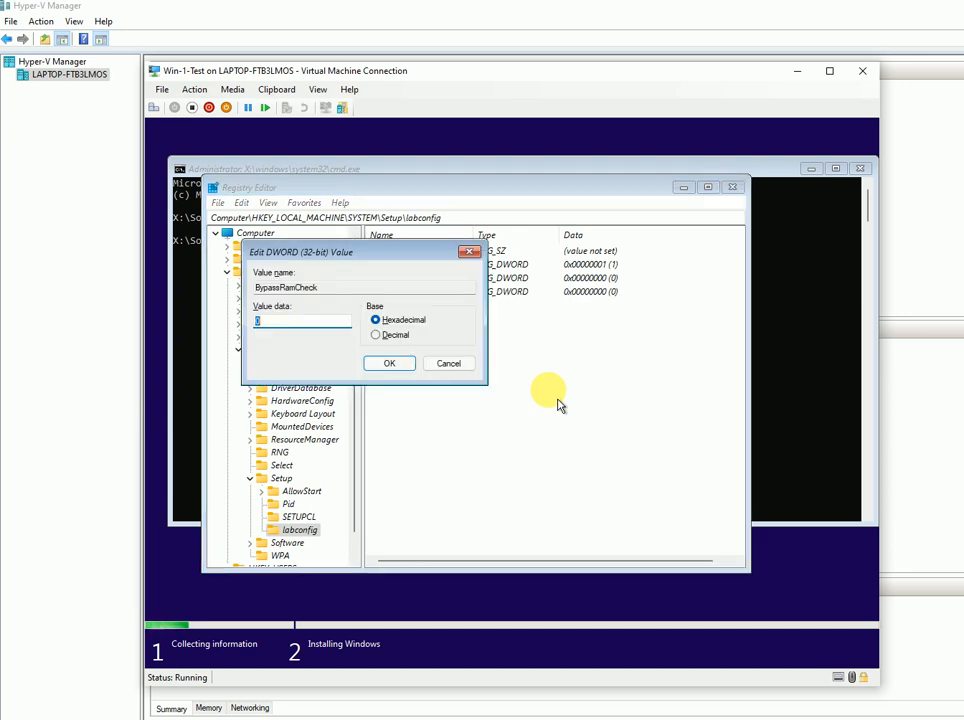
click(389, 364)
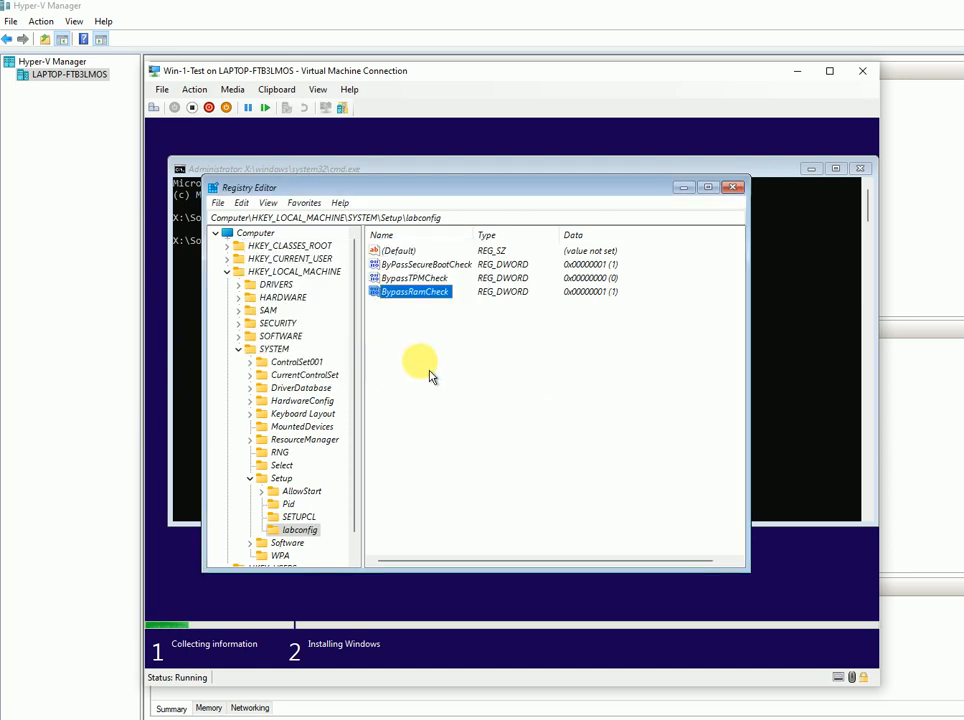
double_click(418, 278)
text(1)
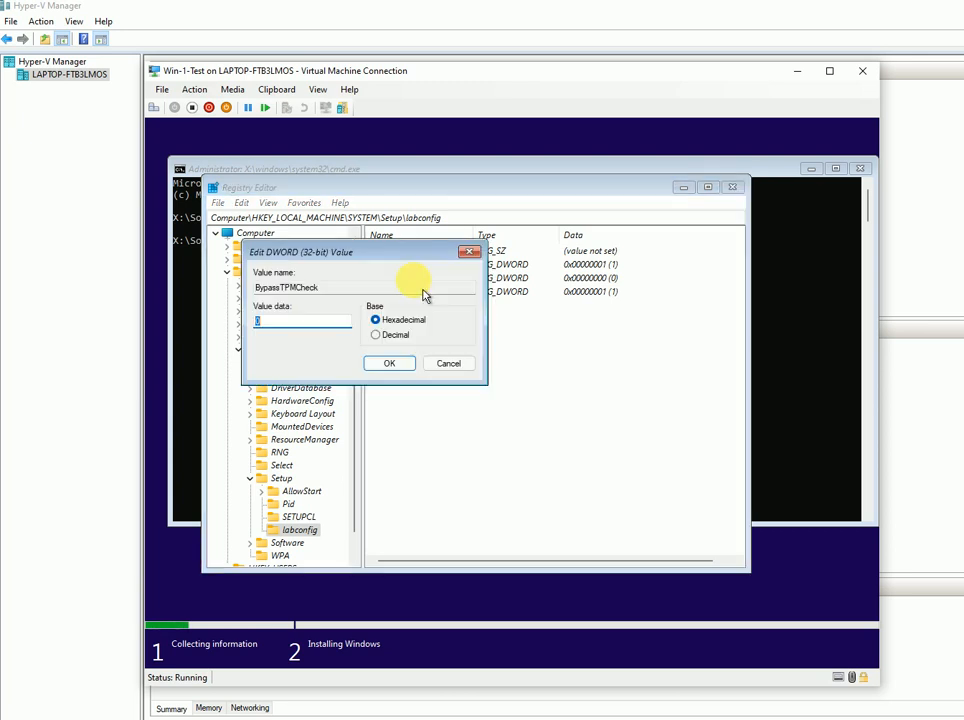
click(394, 366)
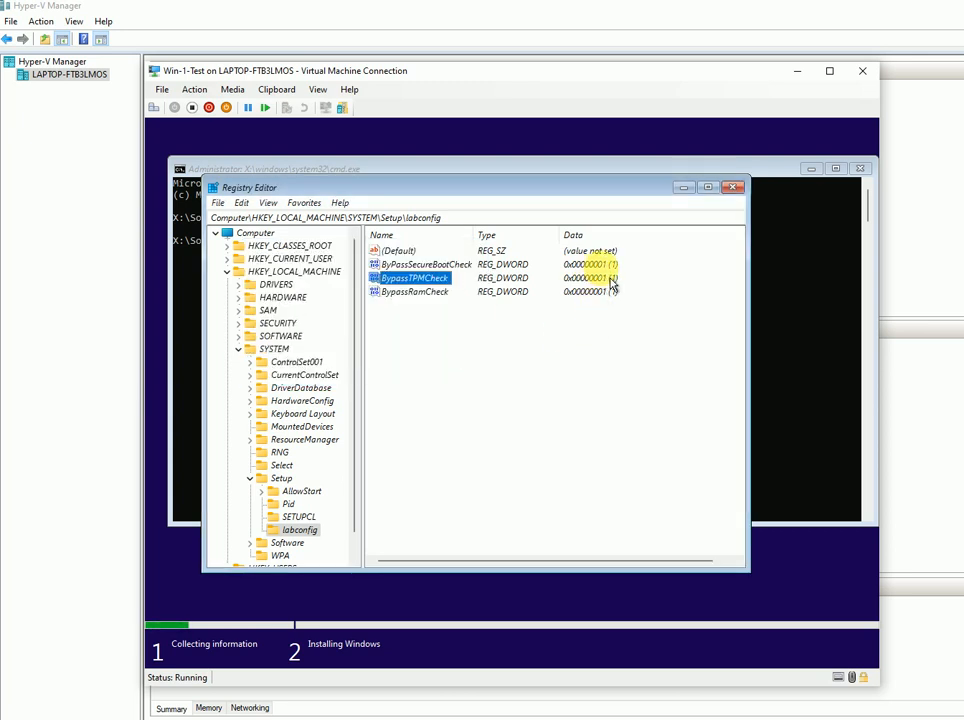
- Close Registry Editor and the command prompt, accept the license terms, and choose Custom install
click(735, 188)
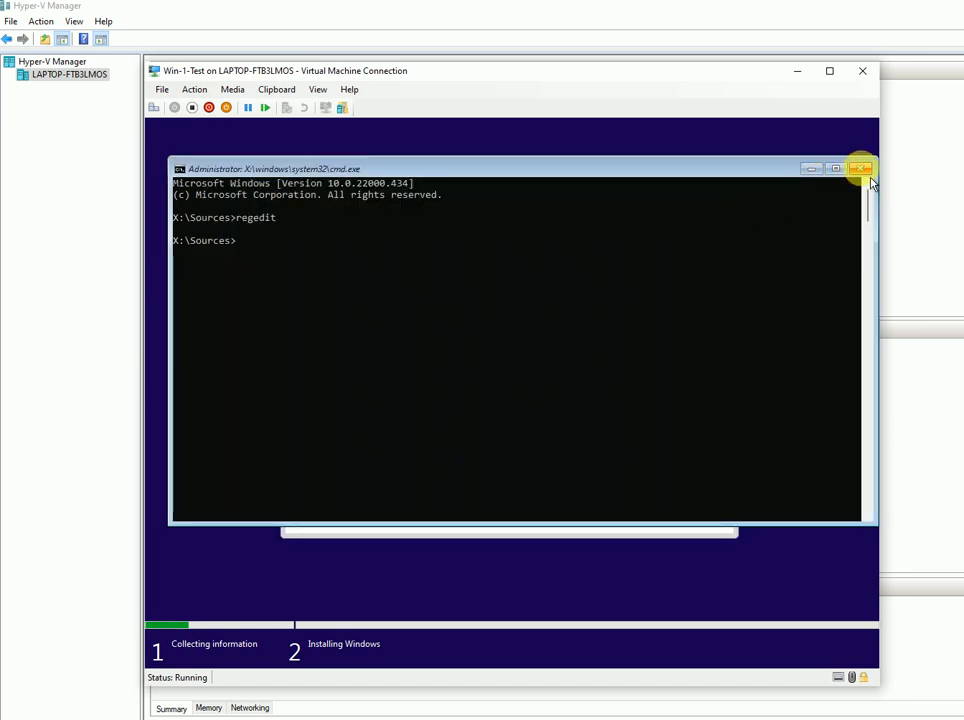
click(864, 171)
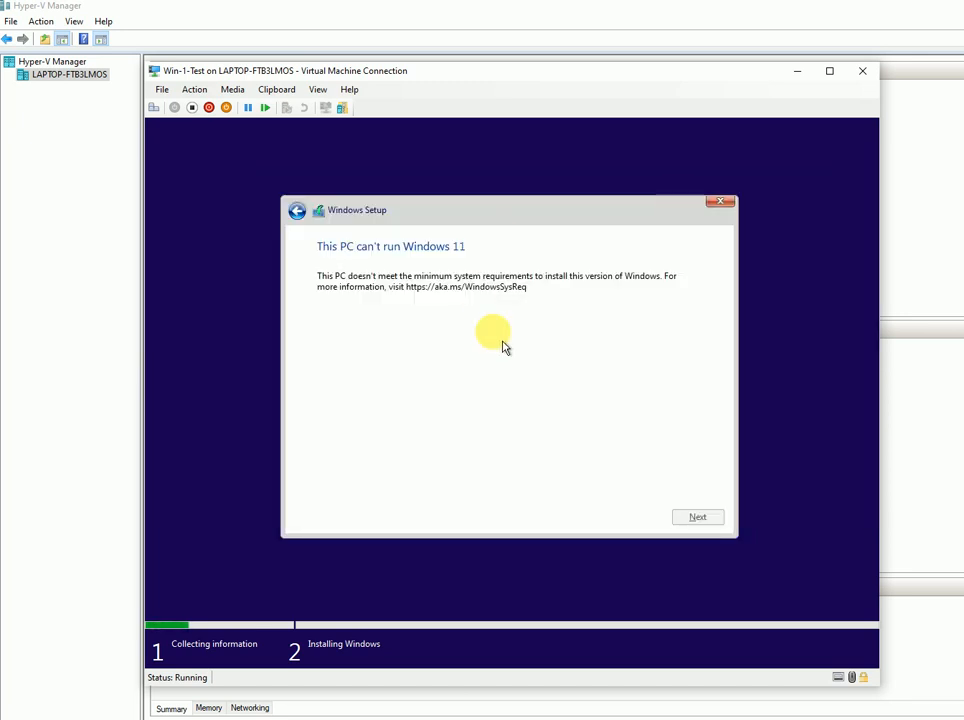
click(299, 212)
click(712, 521)
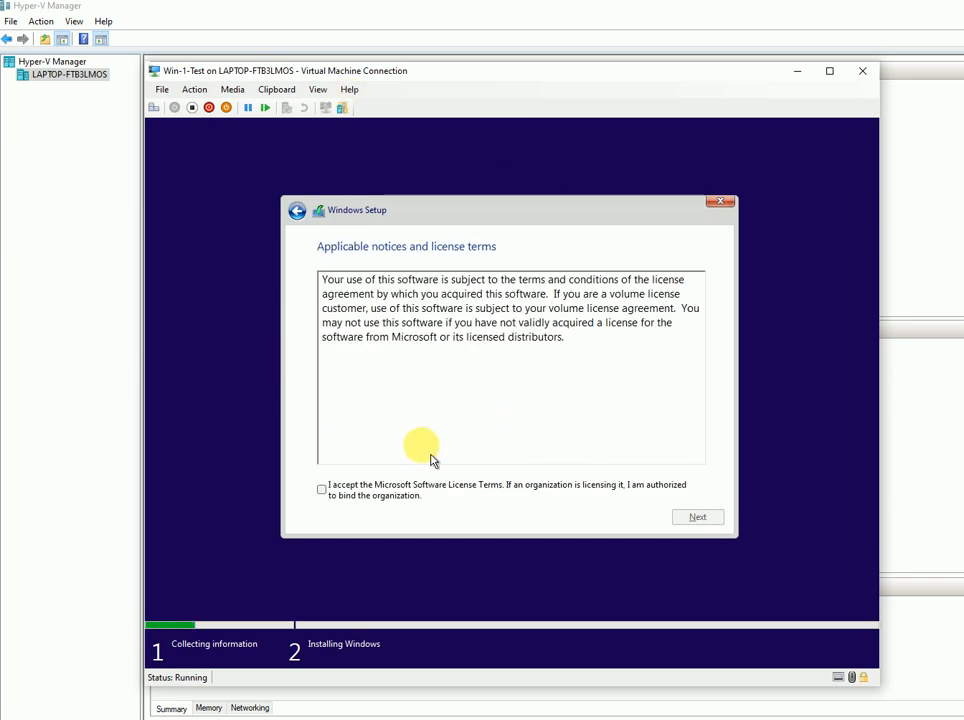
click(336, 495)
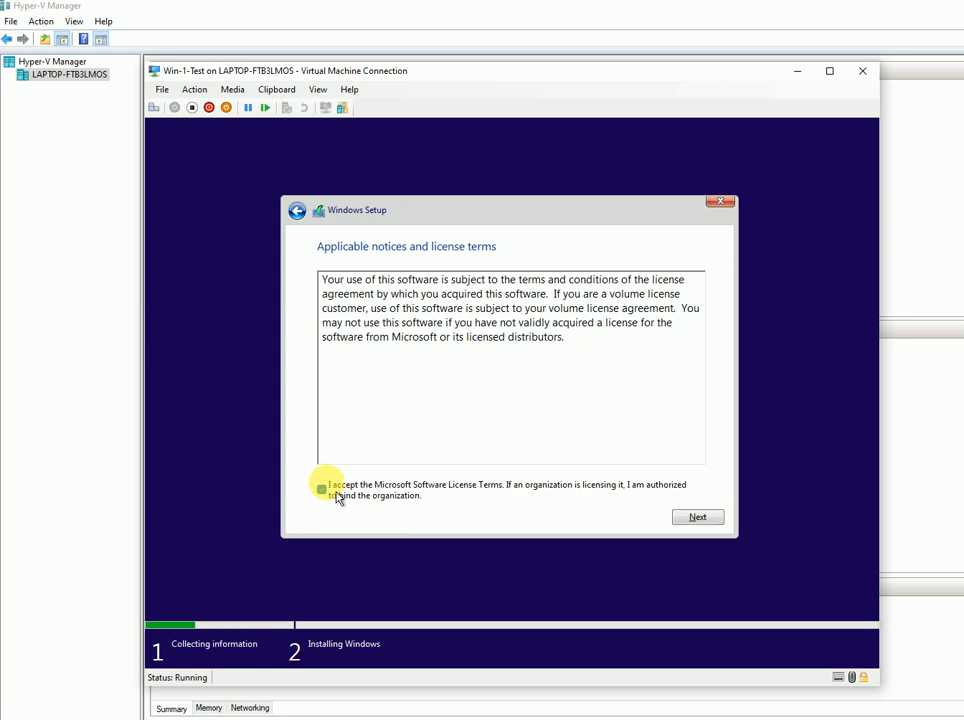
click(695, 520)
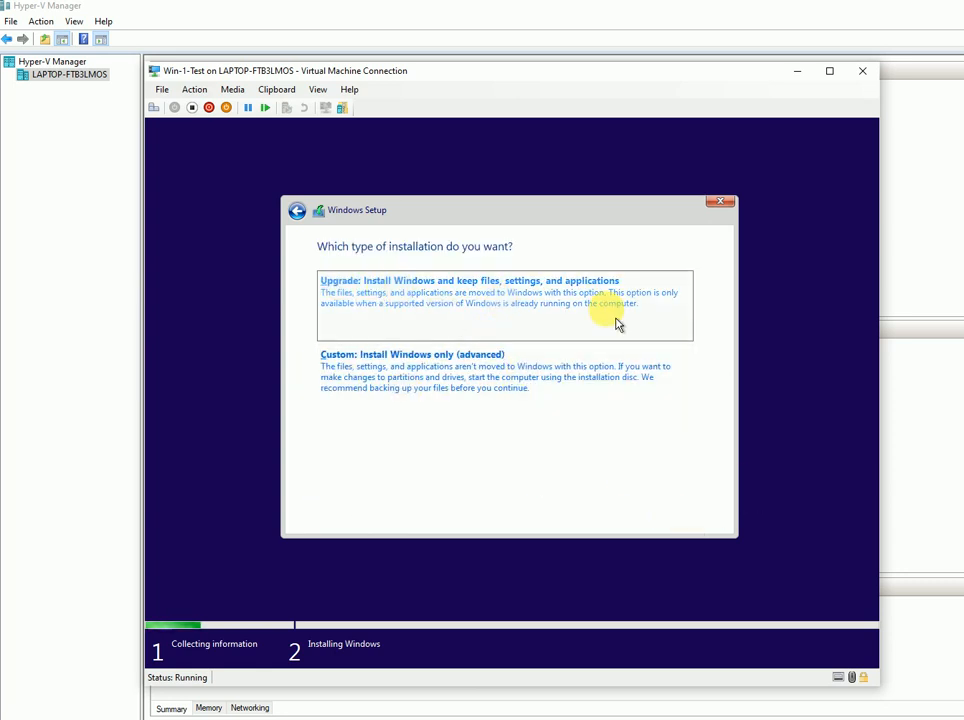
click(497, 387)
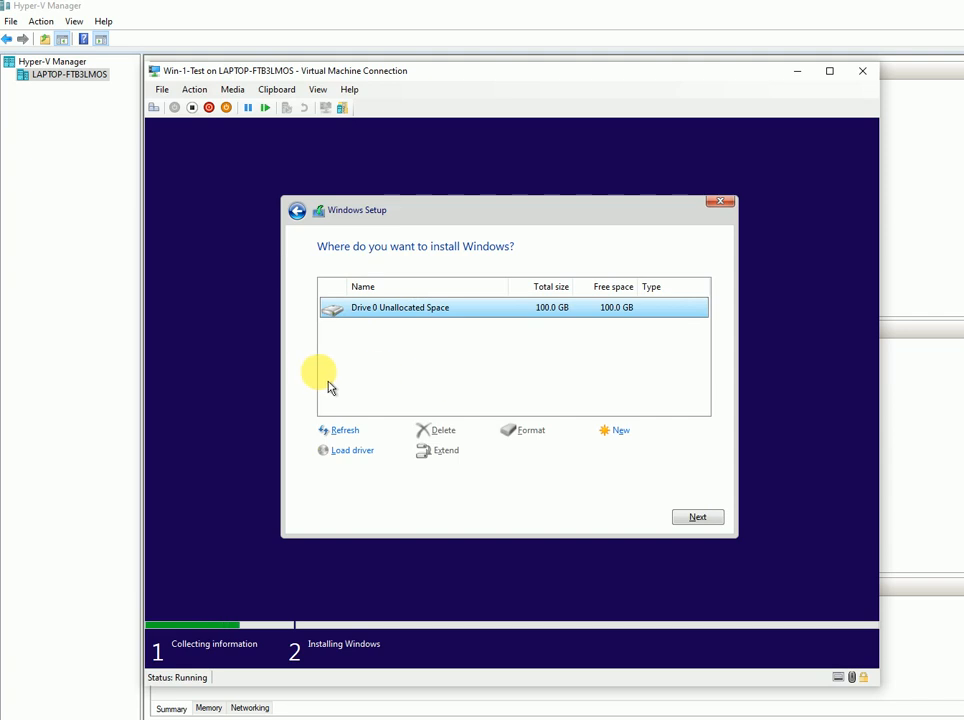
- Create a 51200 MB partition on Drive 0, accepting the extra system partitions
click(636, 442)
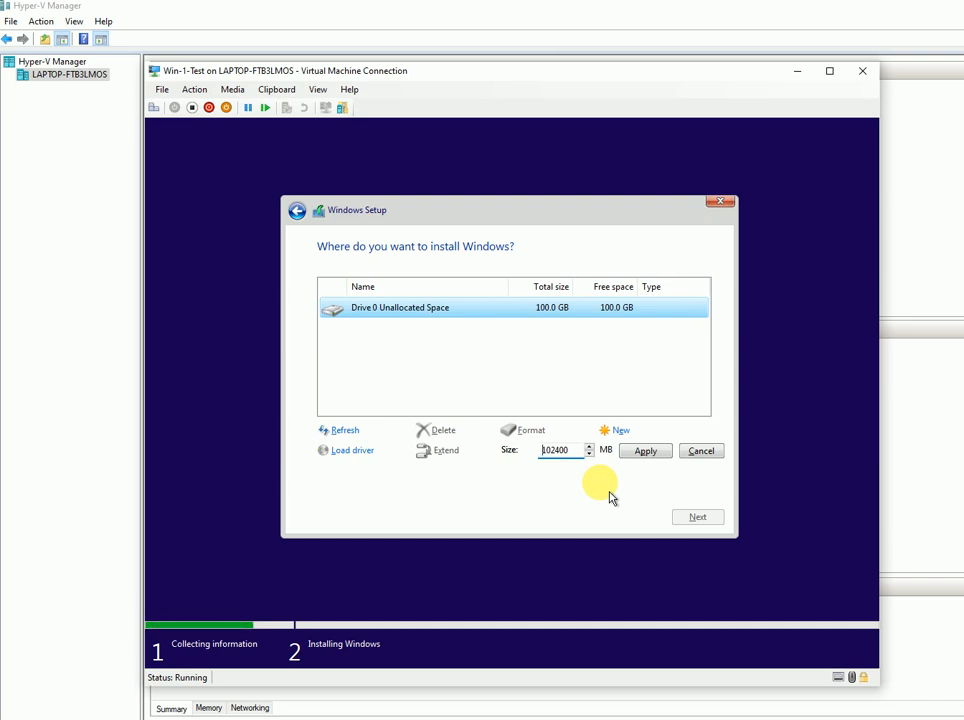
key(BackSpace)
key(BackSpace)
key(BackSpace)
key(BackSpace)
key(BackSpace)
key(BackSpace)
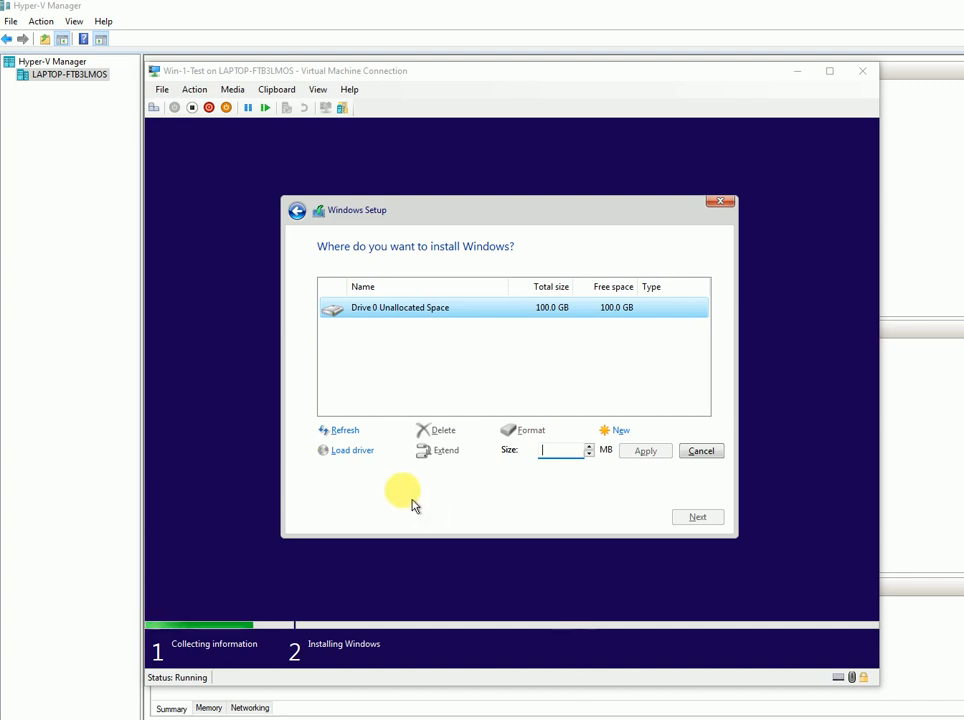
click(565, 463)
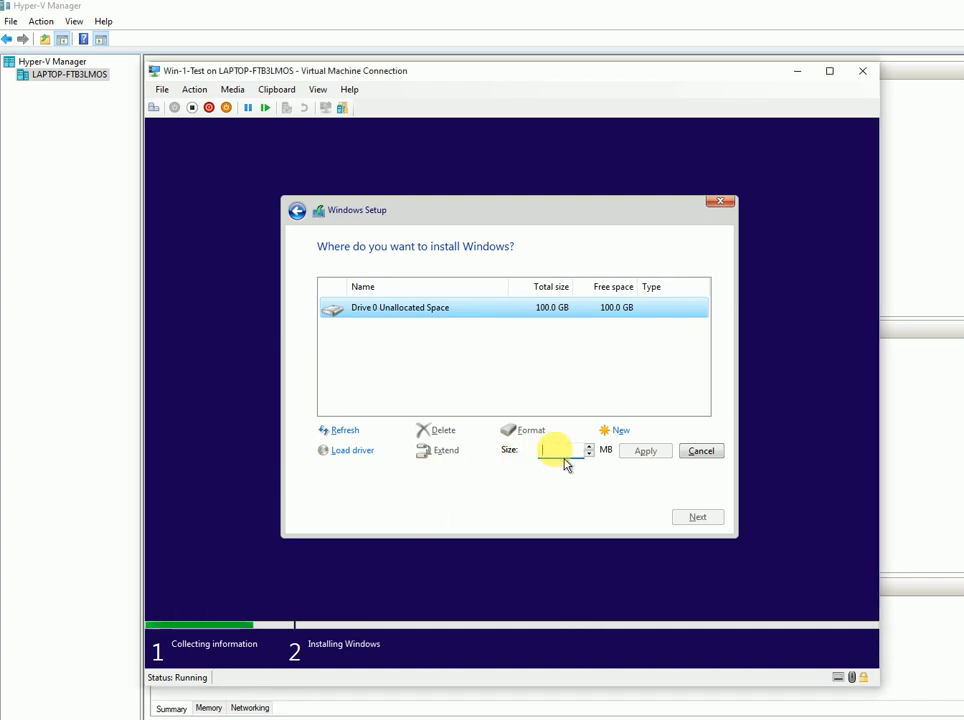
text(5)
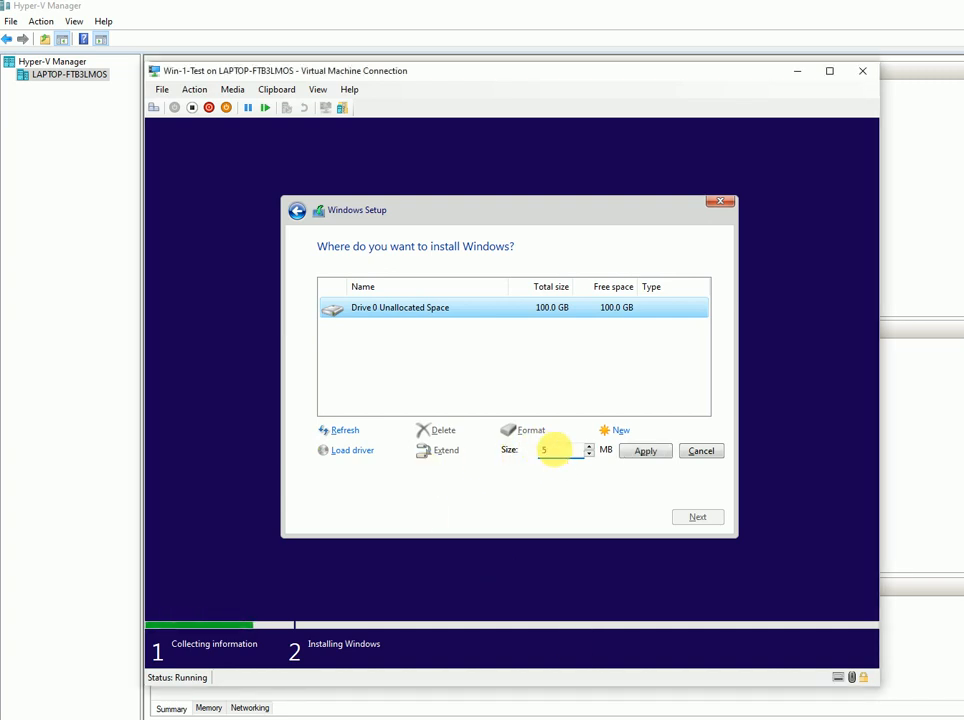
text(1200)
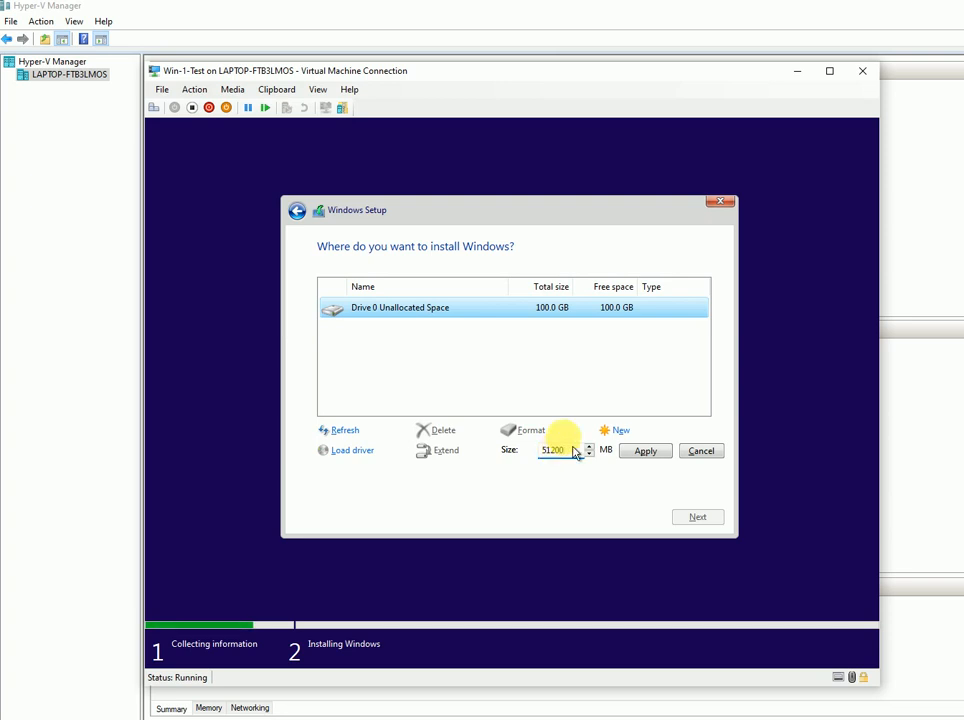
click(646, 453)
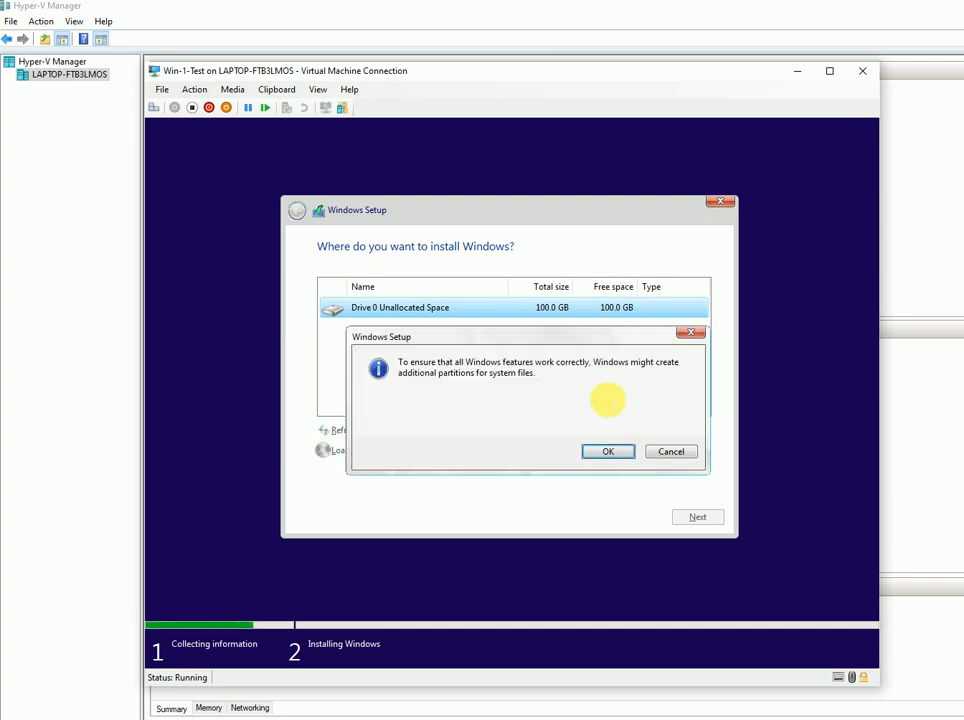
click(609, 452)
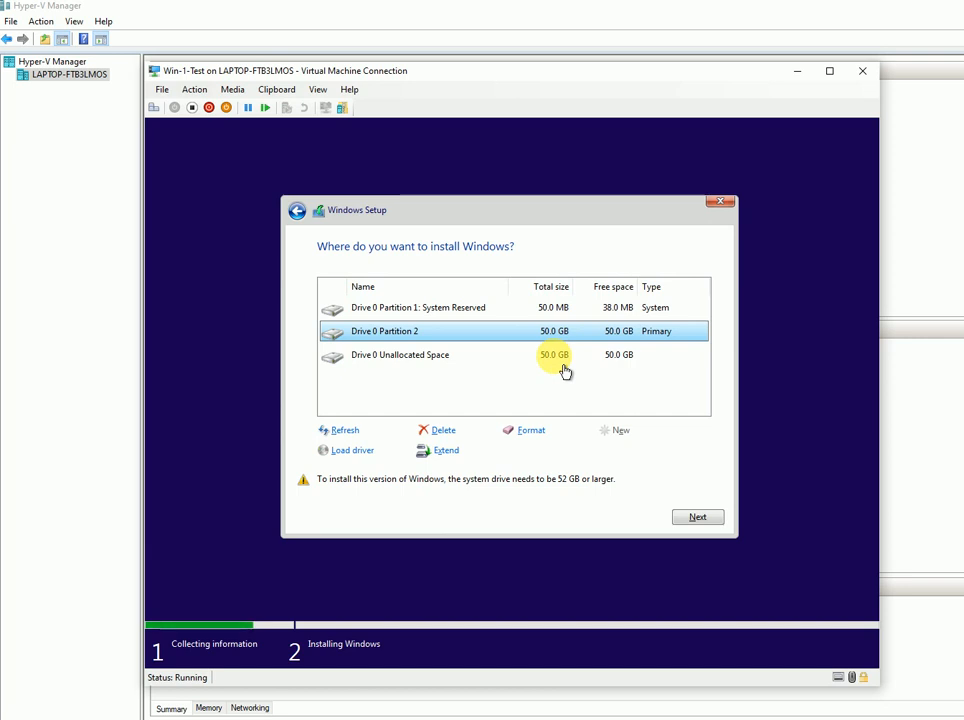
- Create a second partition from the remaining unallocated space and select Partition 2
click(402, 362)
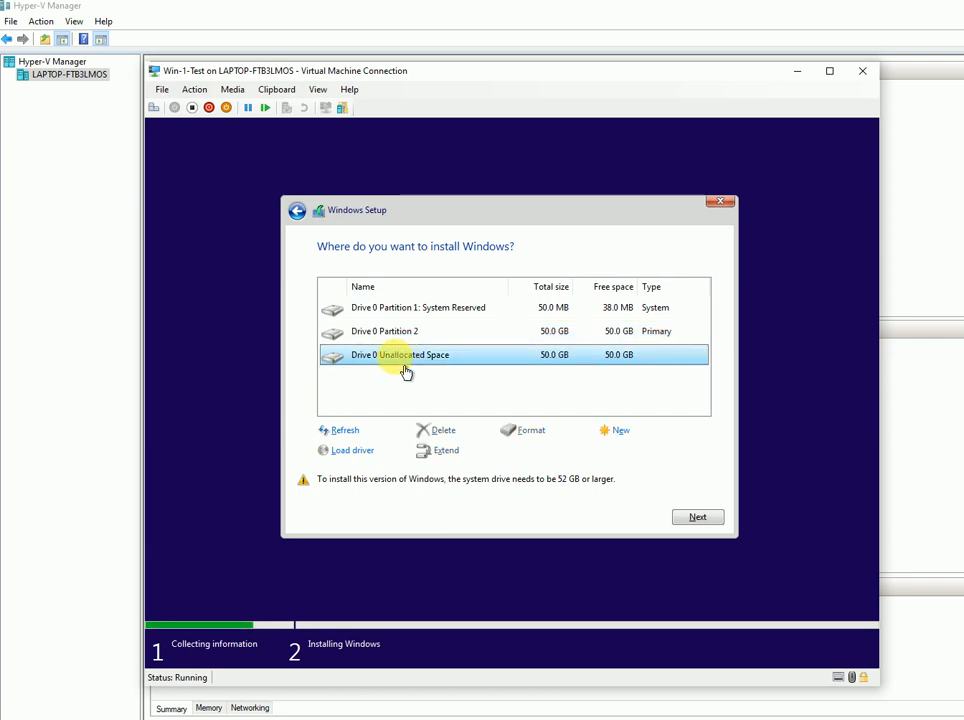
click(622, 436)
click(645, 451)
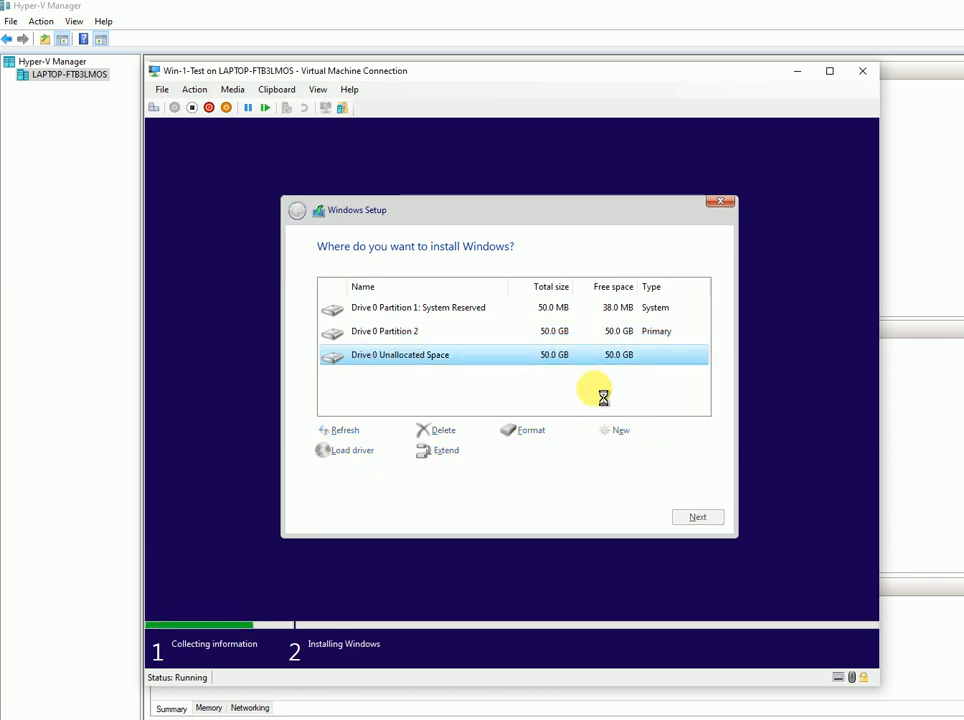
click(565, 338)
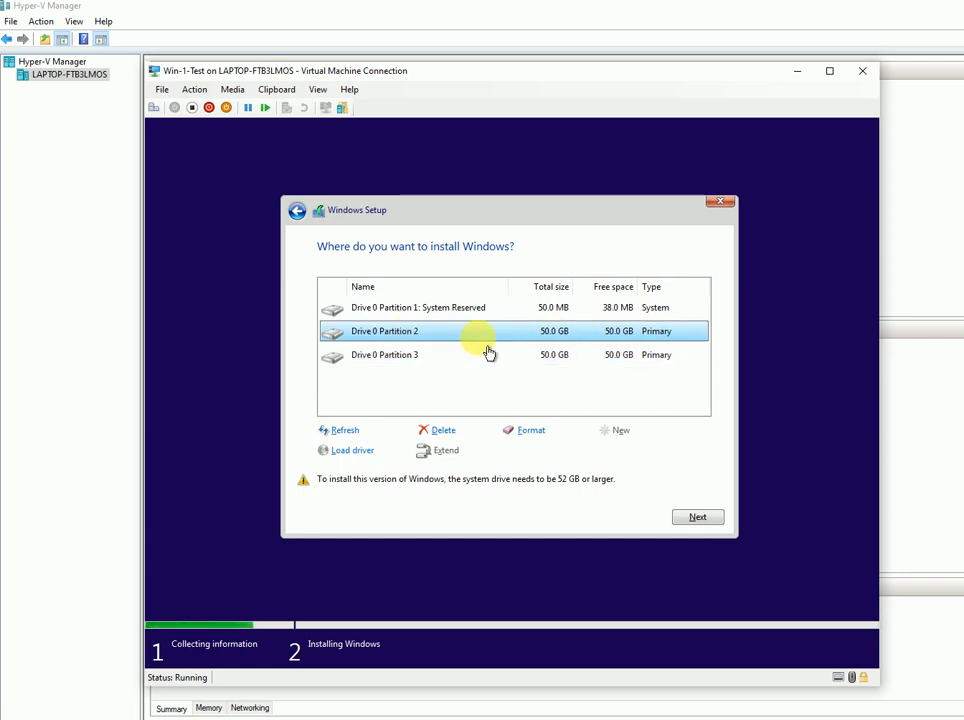
- Install Windows on Partition 2 and restart the VM when setup finishes
click(699, 520)
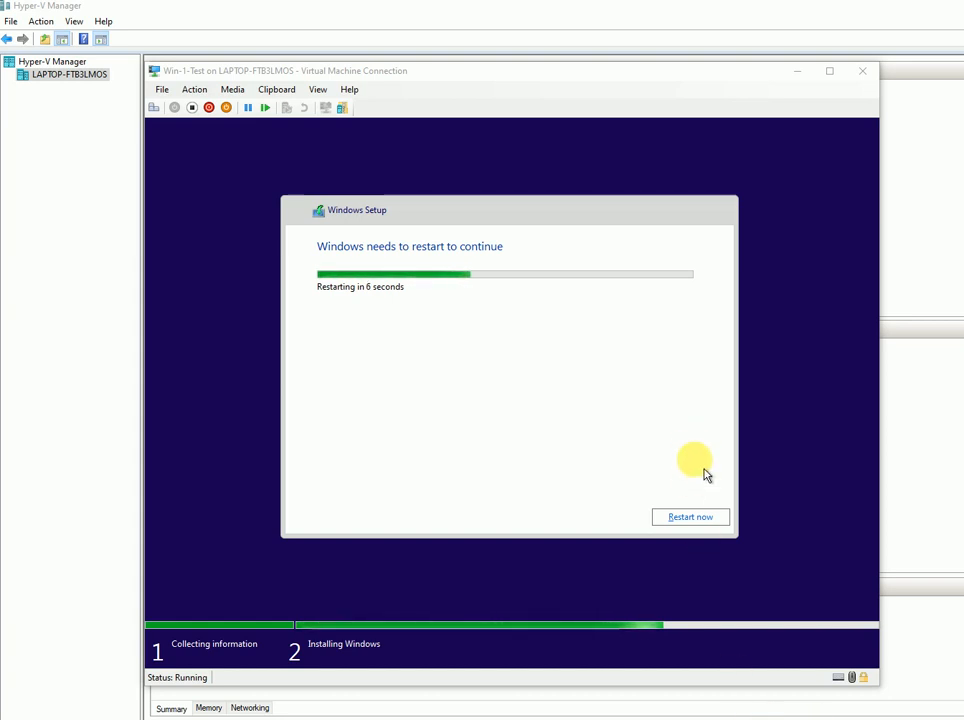
click(690, 519)
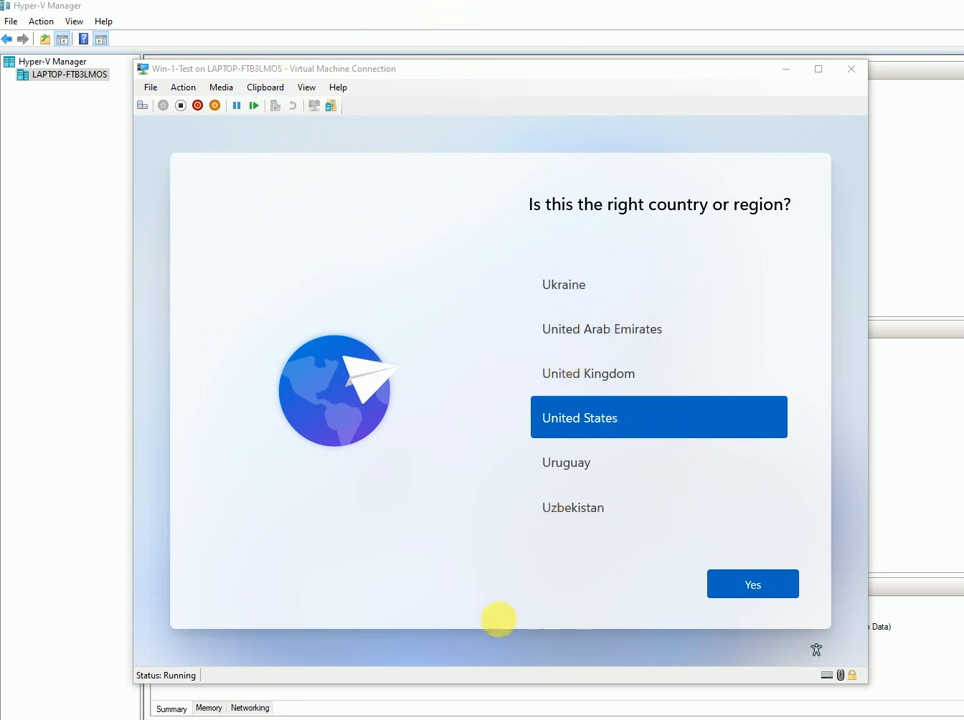
- Find India in the country list, select it, and confirm with Yes
click(439, 472)
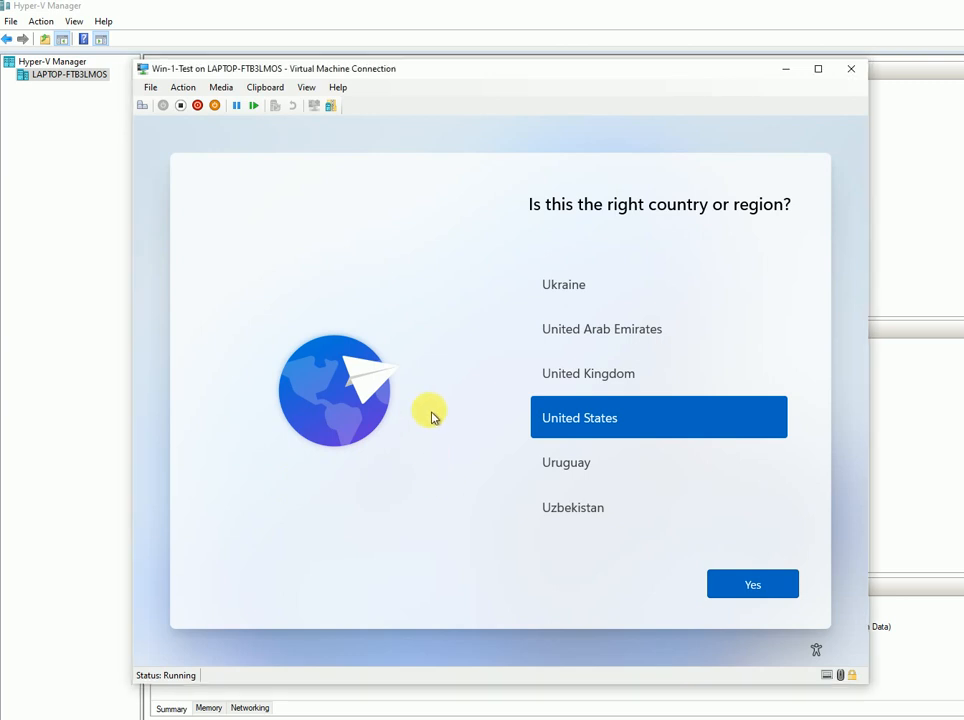
scroll(652, 415, down, 3)
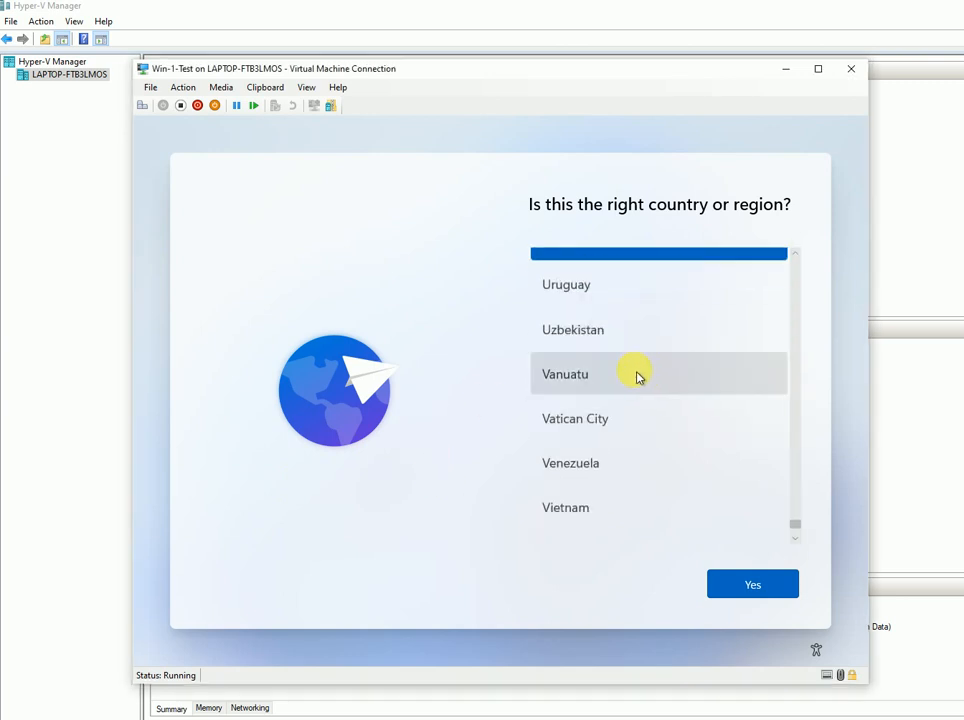
scroll(633, 395, up, 2)
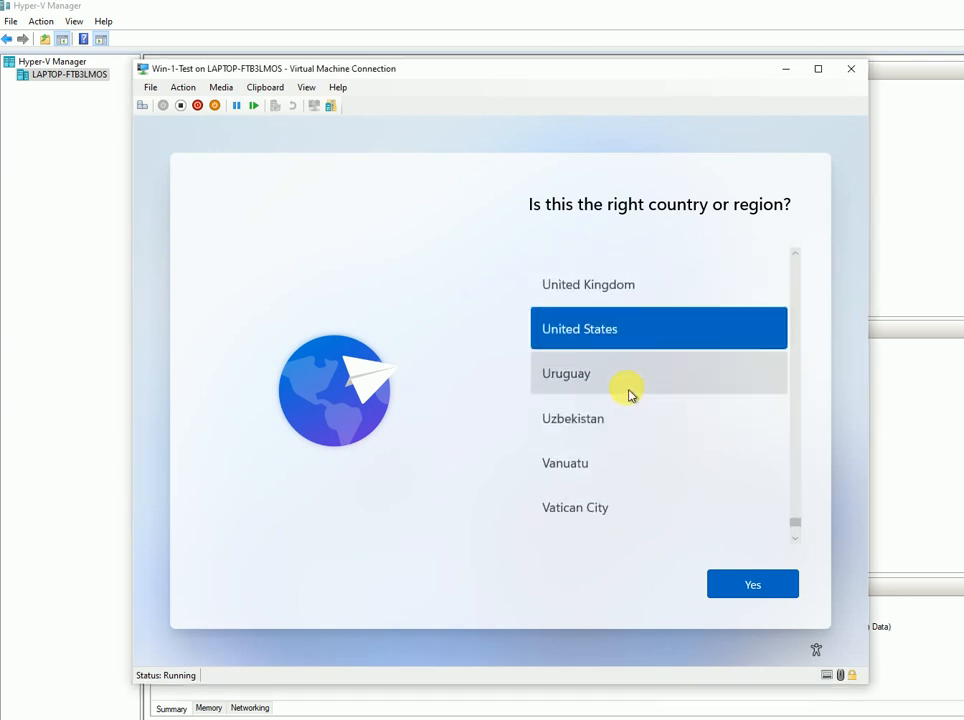
scroll(629, 394, down, 3)
scroll(630, 390, up, 20)
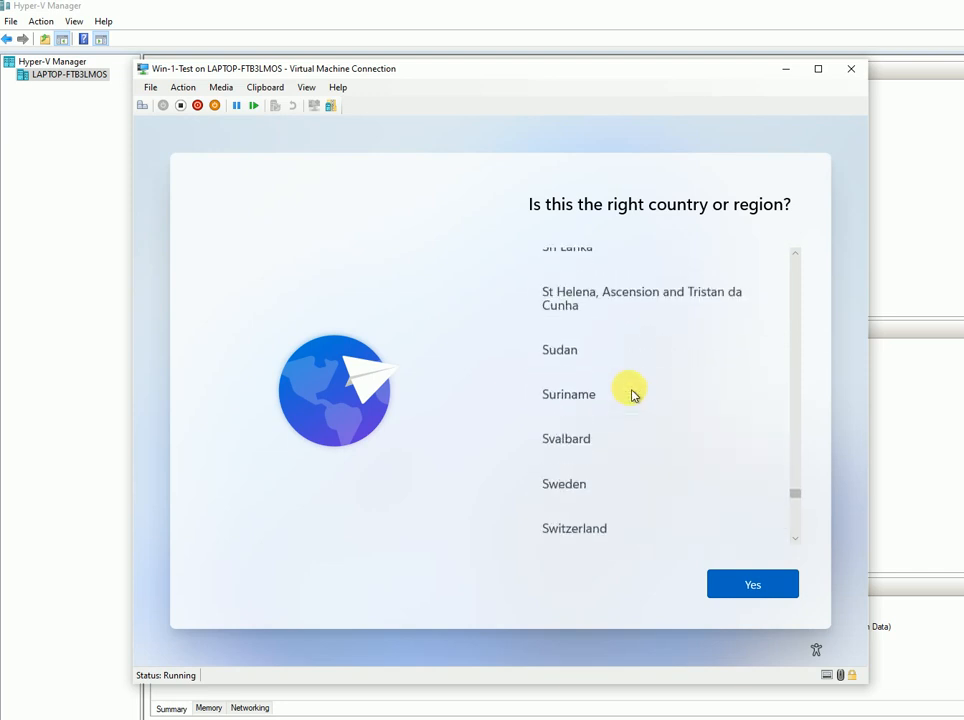
scroll(640, 394, up, 15)
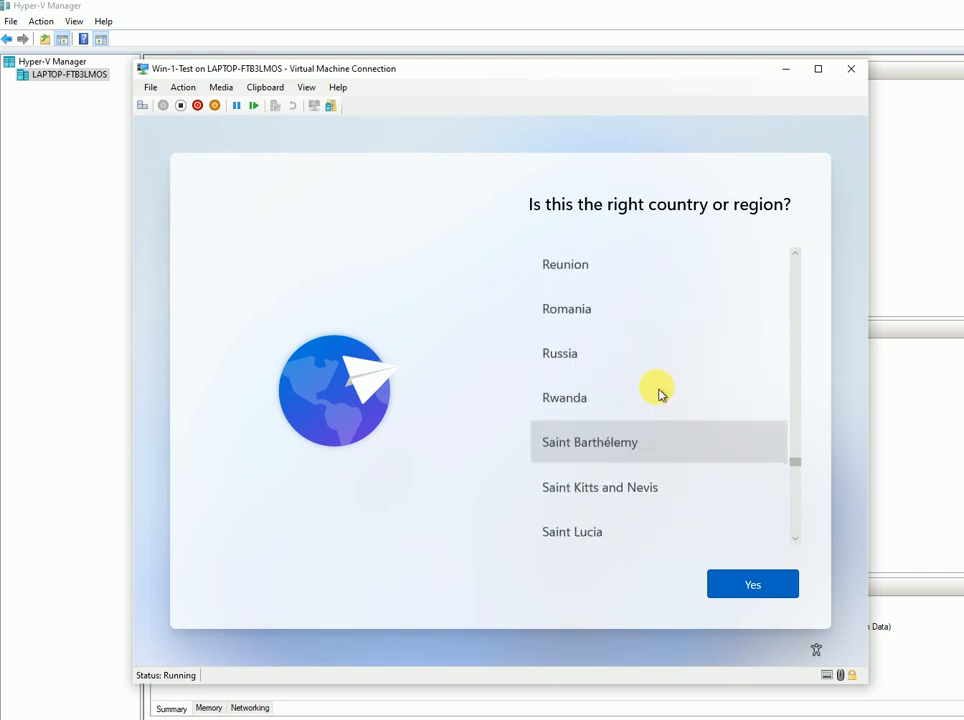
scroll(658, 394, up, 20)
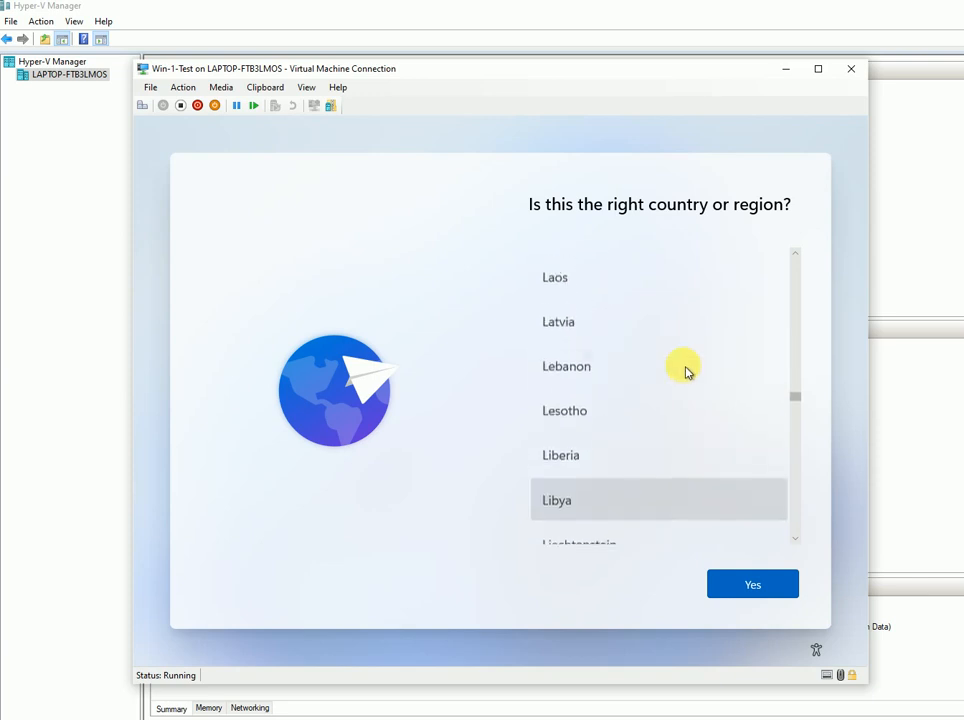
scroll(686, 372, up, 10)
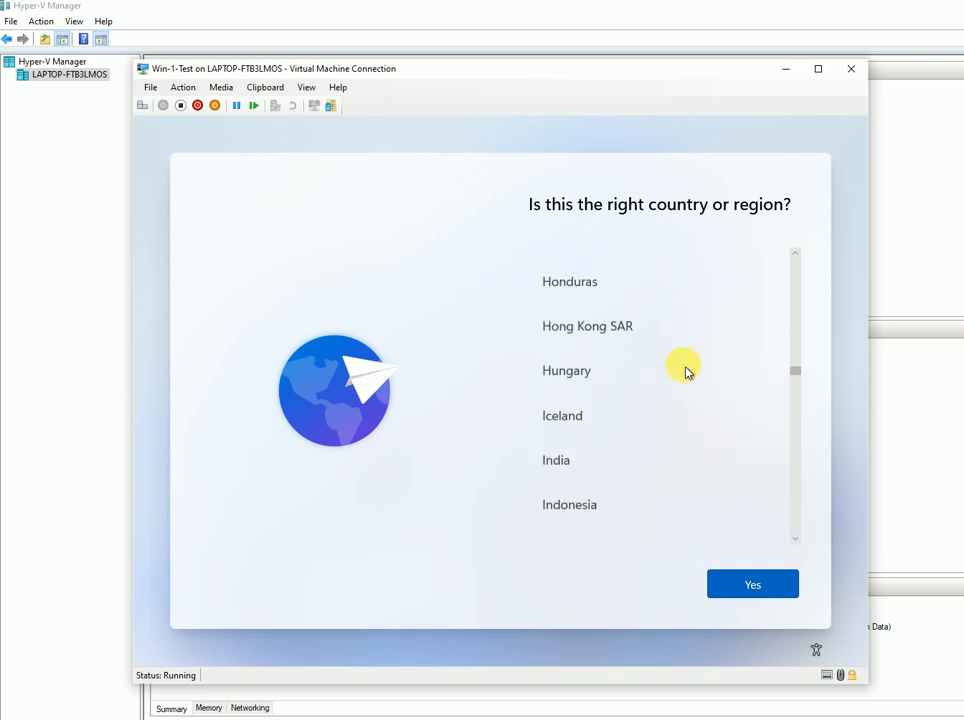
click(603, 470)
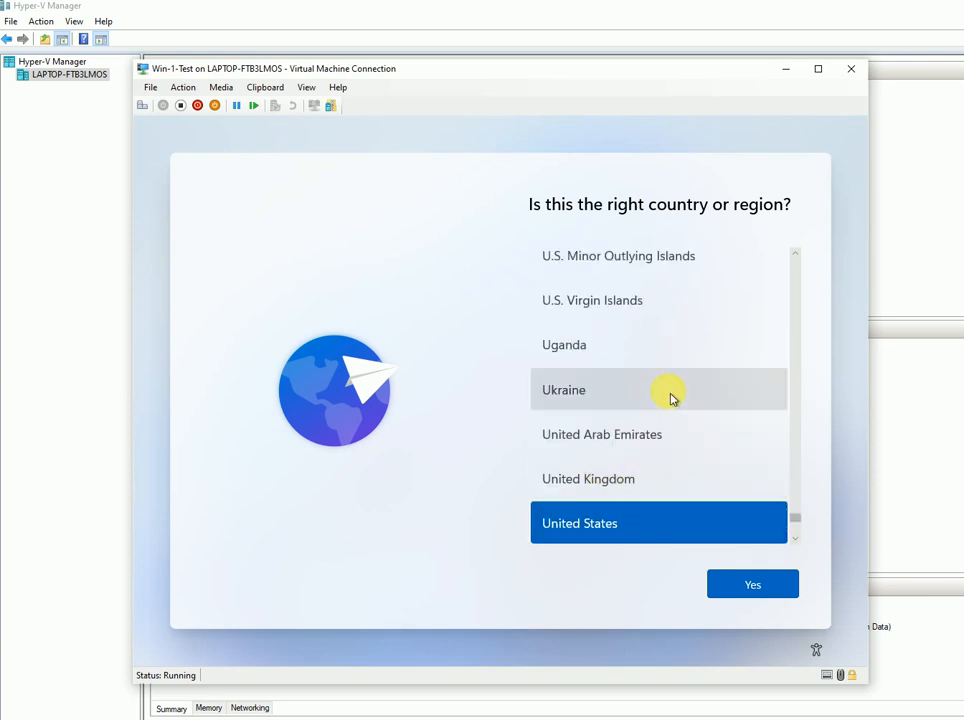
scroll(680, 375, up, 10)
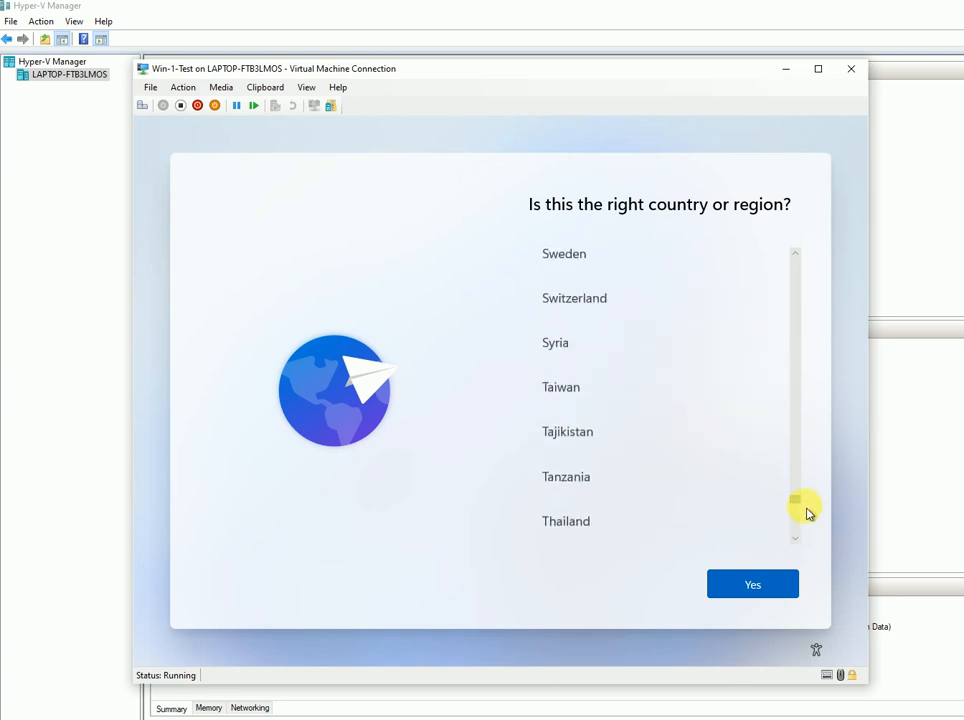
drag(800, 500, 789, 332)
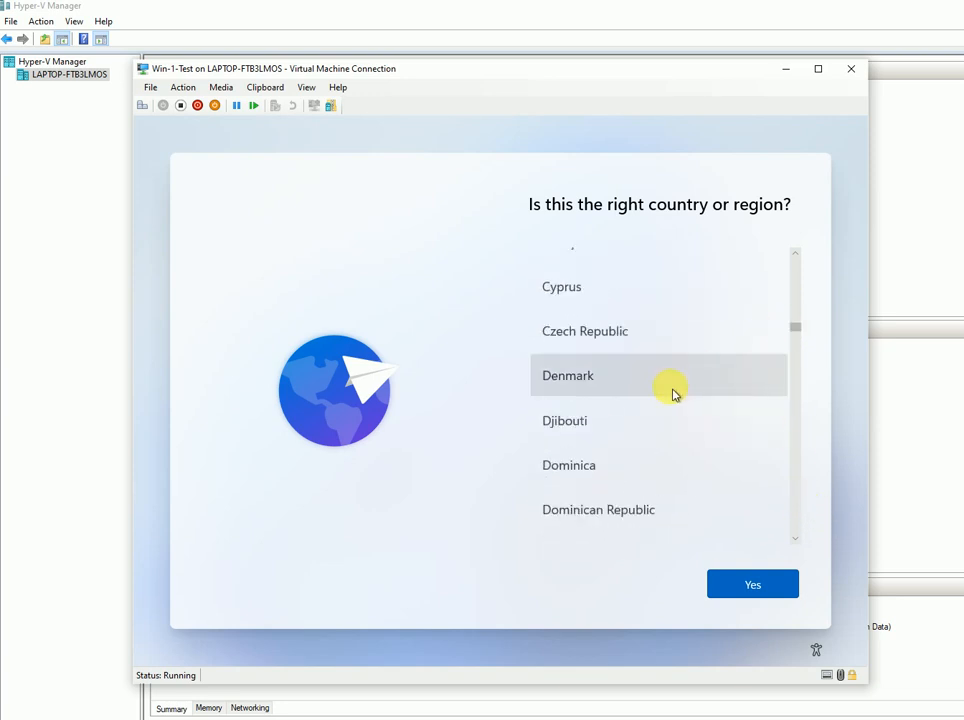
scroll(673, 393, down, 10)
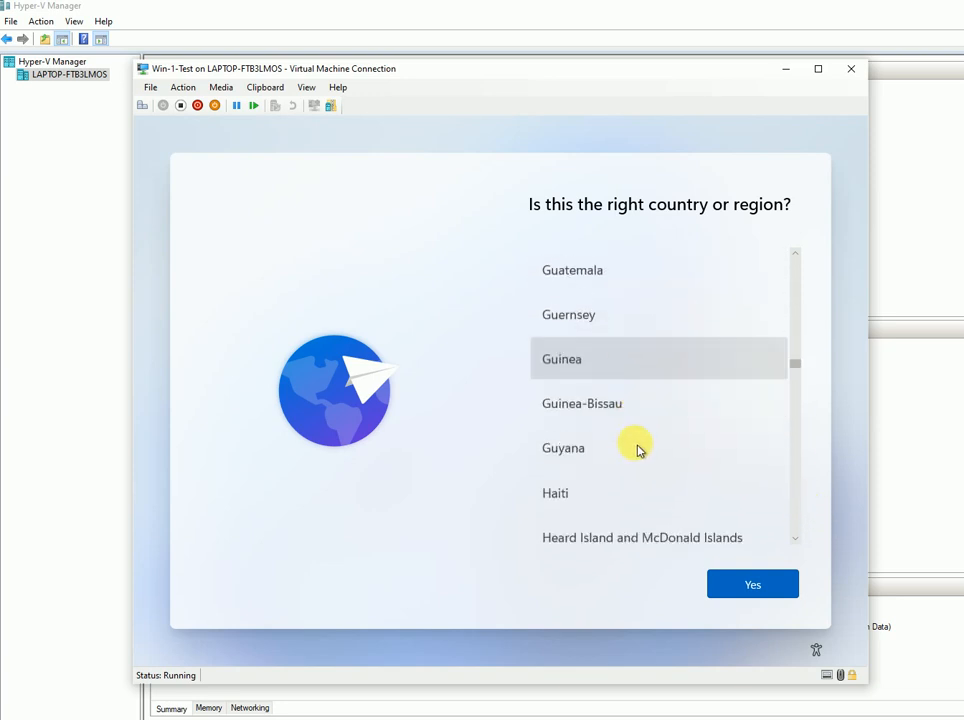
scroll(640, 450, down, 6)
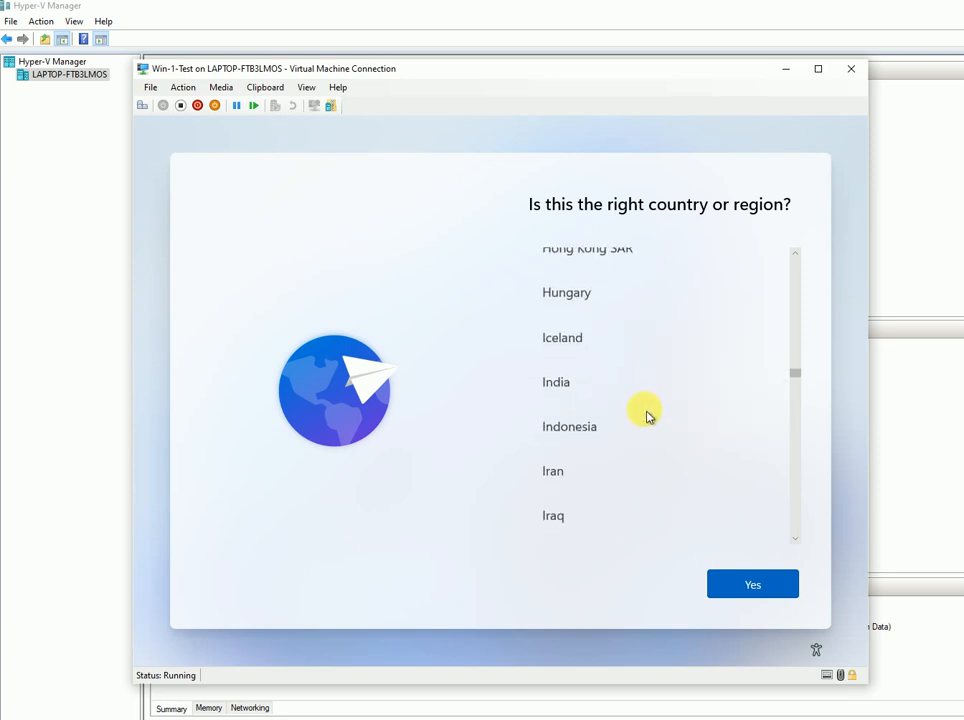
click(605, 383)
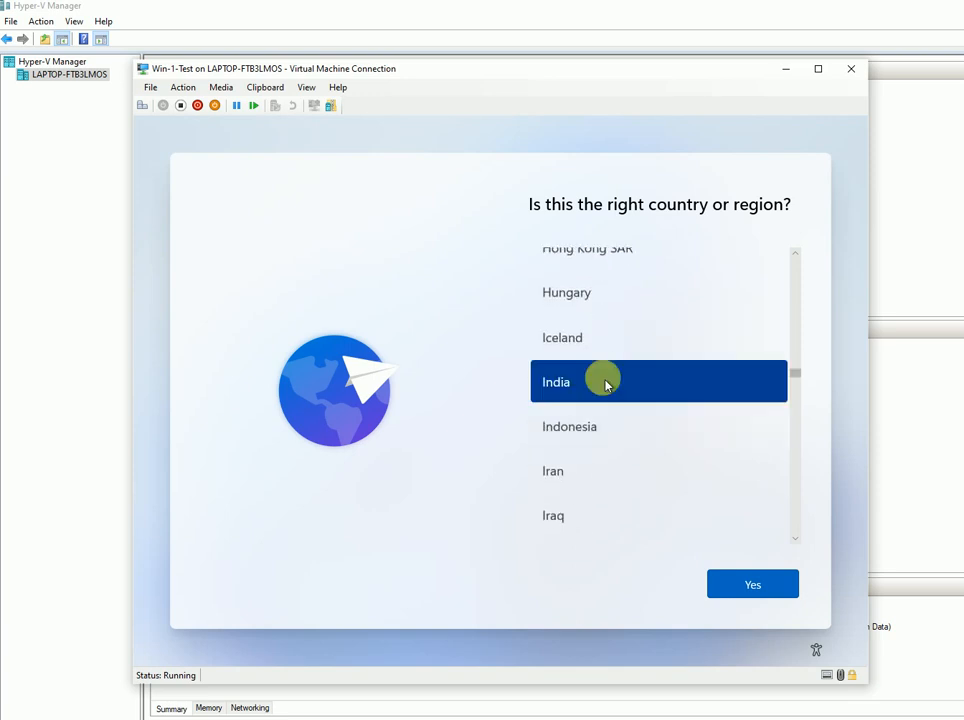
click(732, 587)
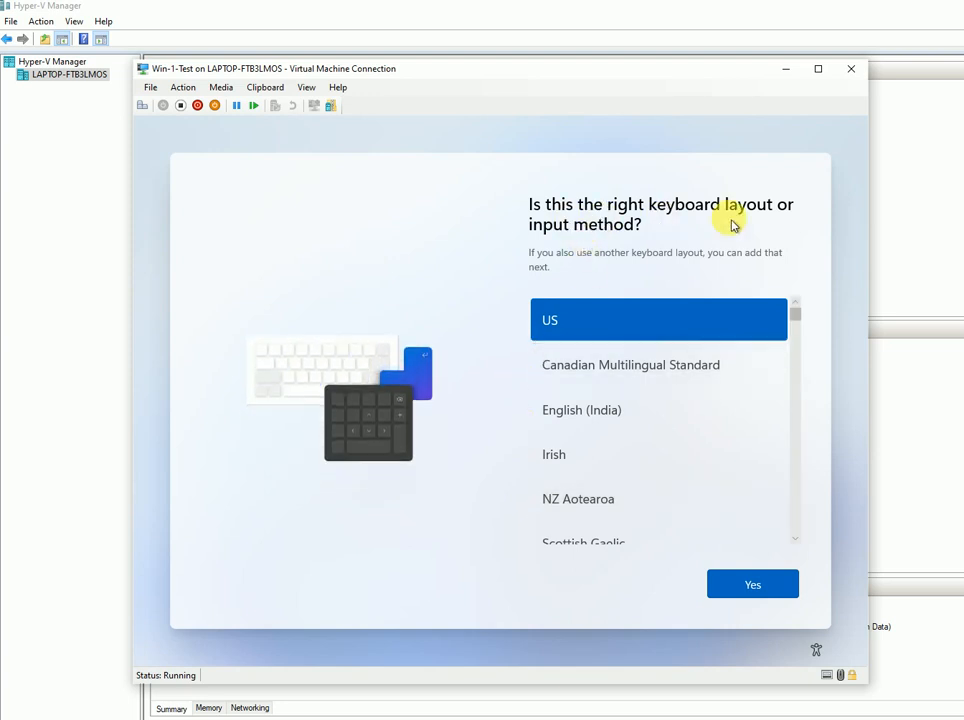
- Keep US as the keyboard layout and skip adding a second layout
click(748, 592)
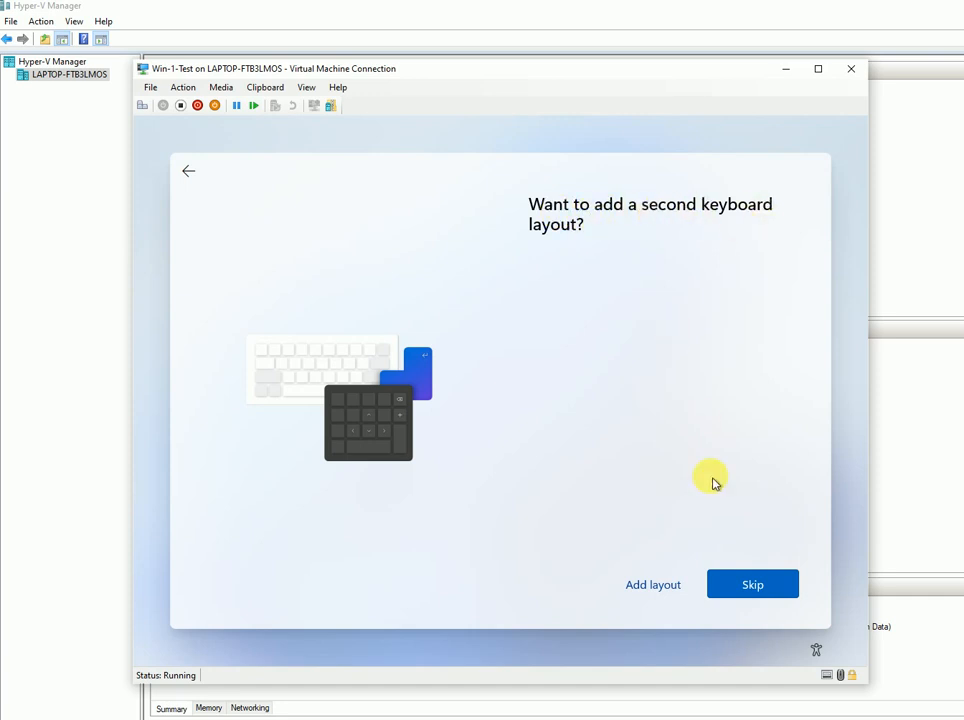
click(755, 600)
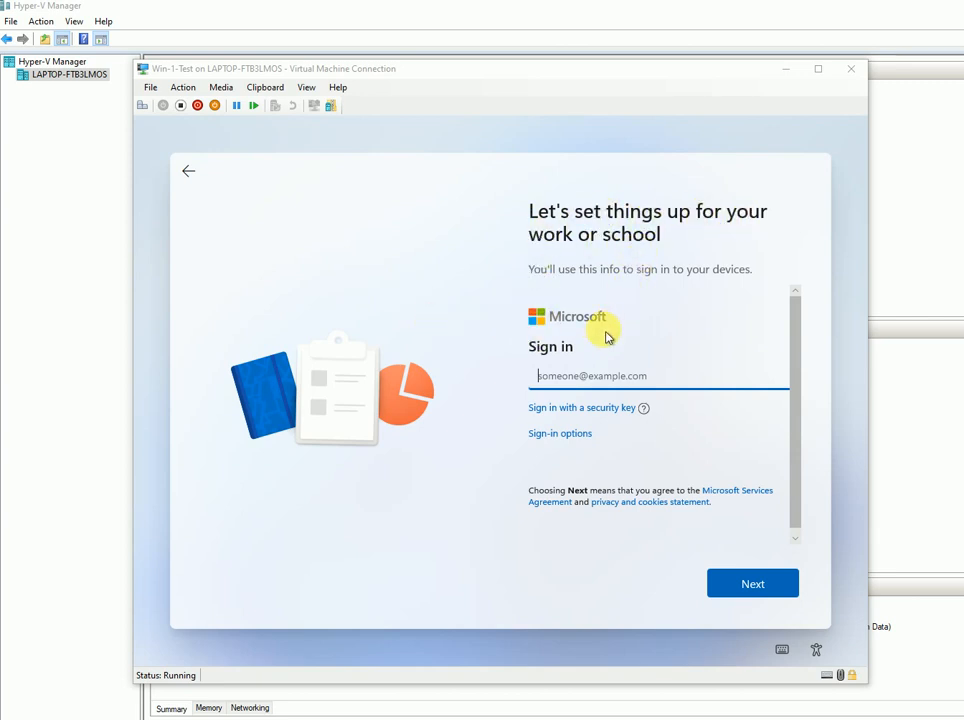
- Choose Domain join instead from the Sign-in options rather than a Microsoft account
click(562, 376)
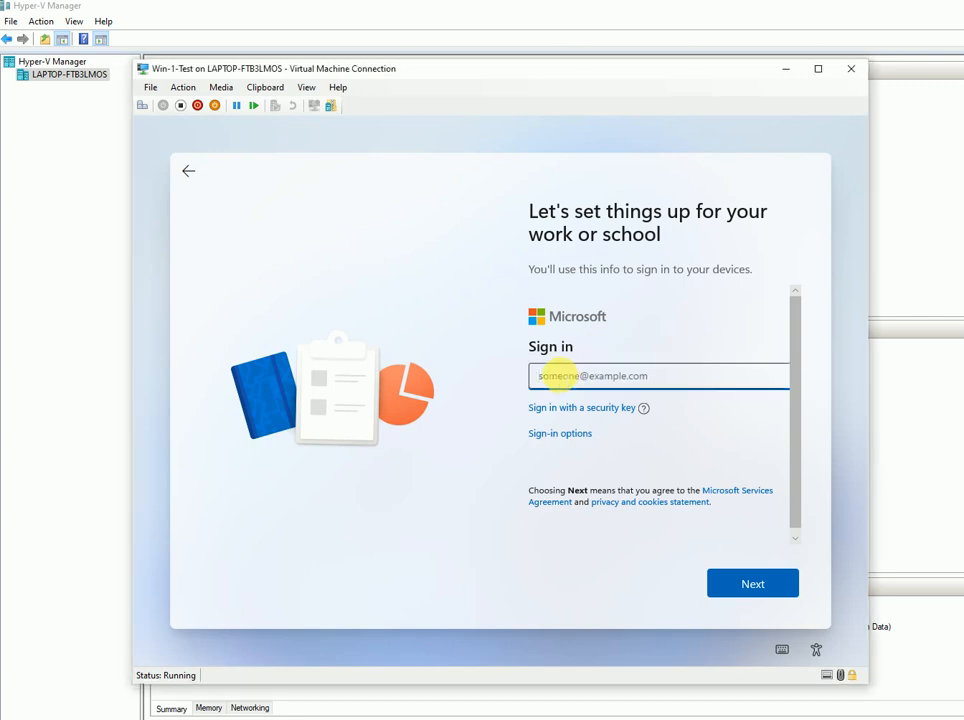
click(563, 434)
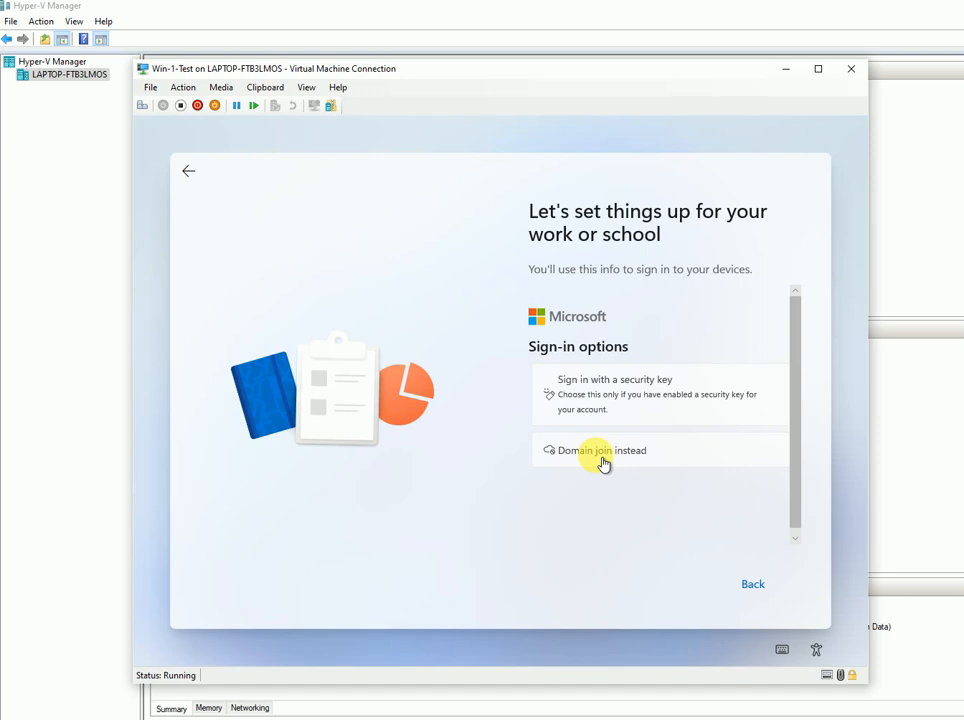
click(602, 458)
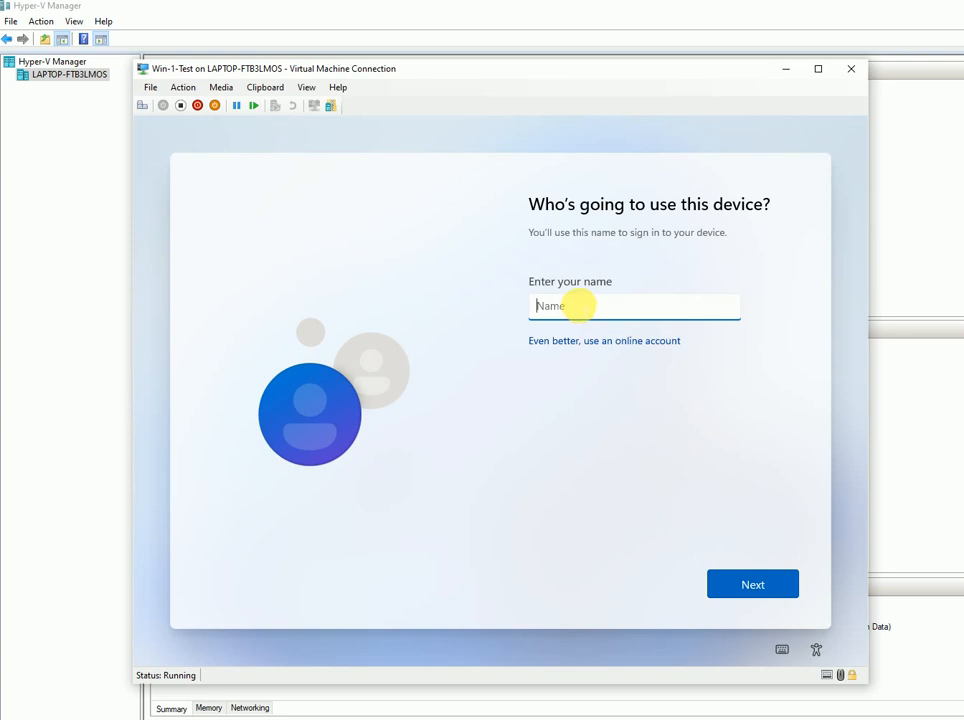
- Enter the local account's user name, then type and confirm its password
text(vansh)
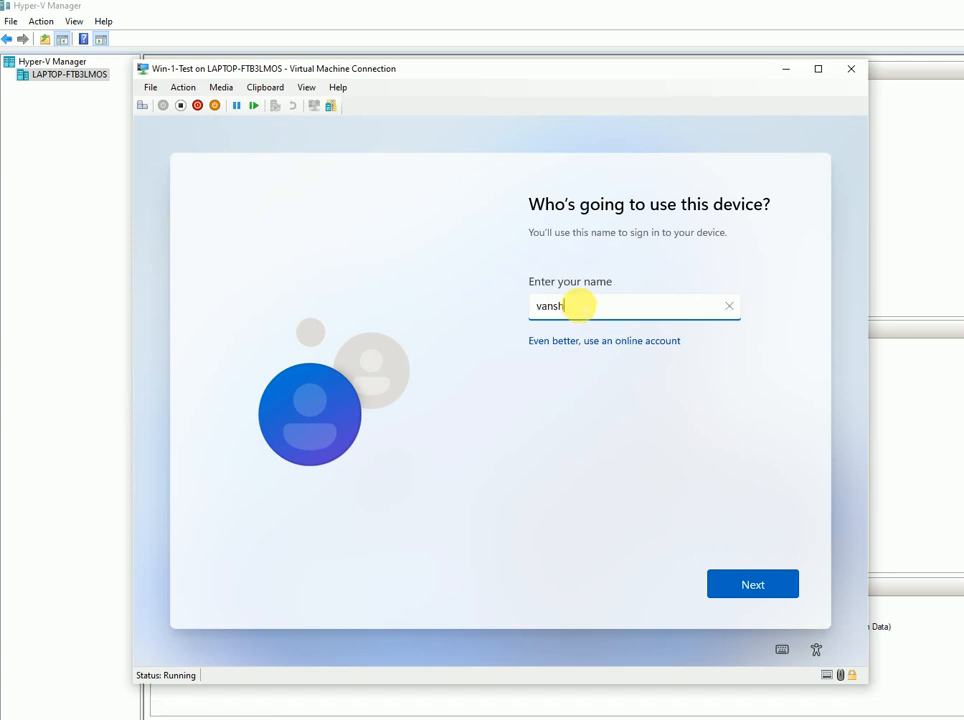
click(752, 590)
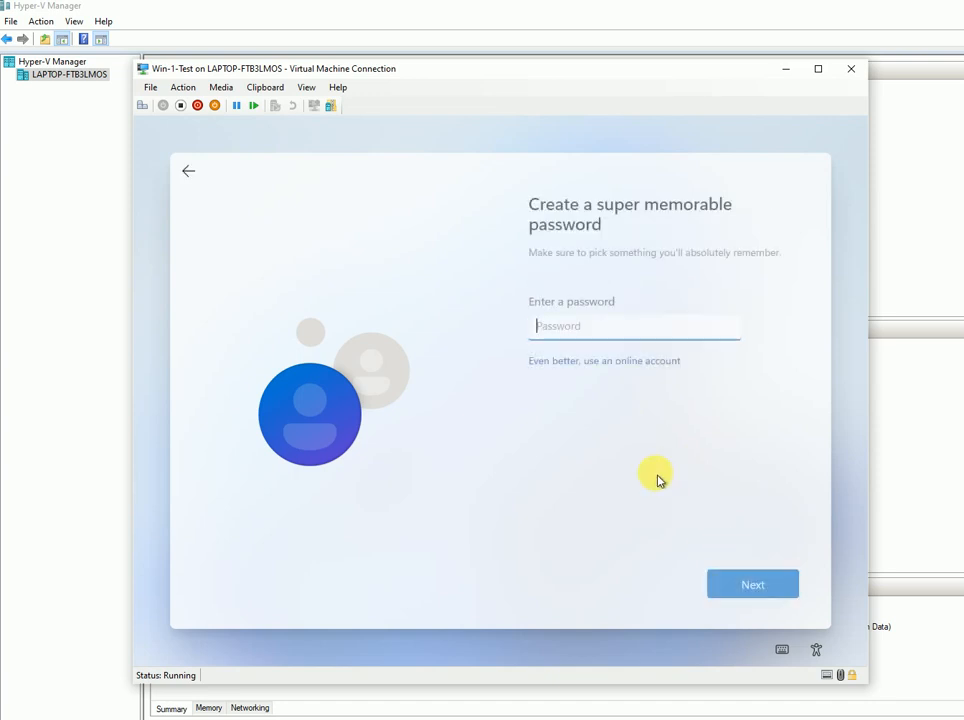
text(••)
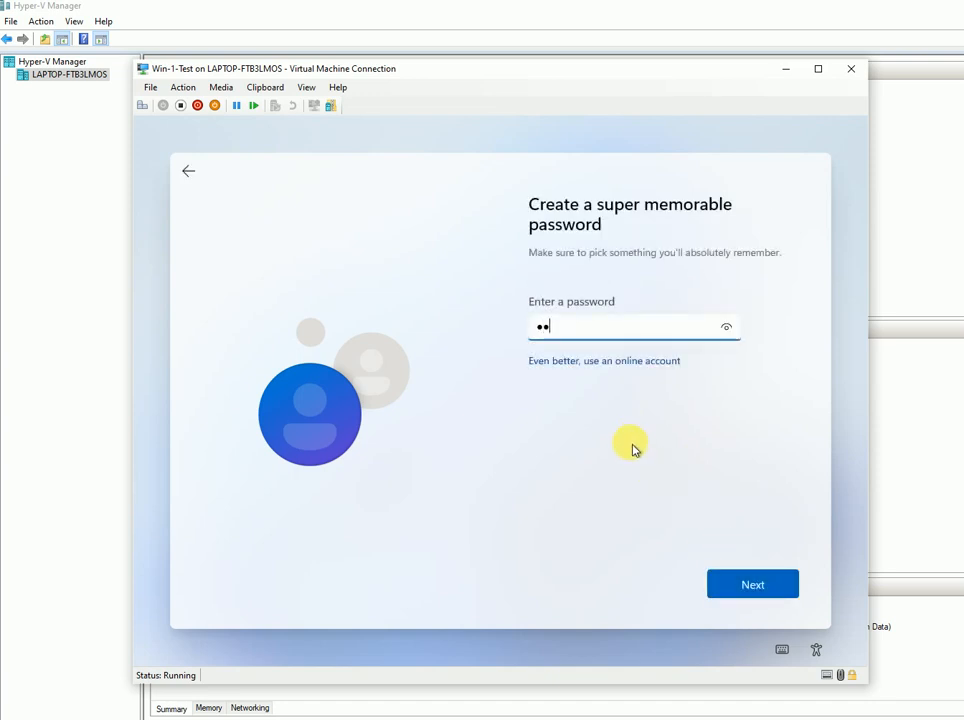
text(•••••••)
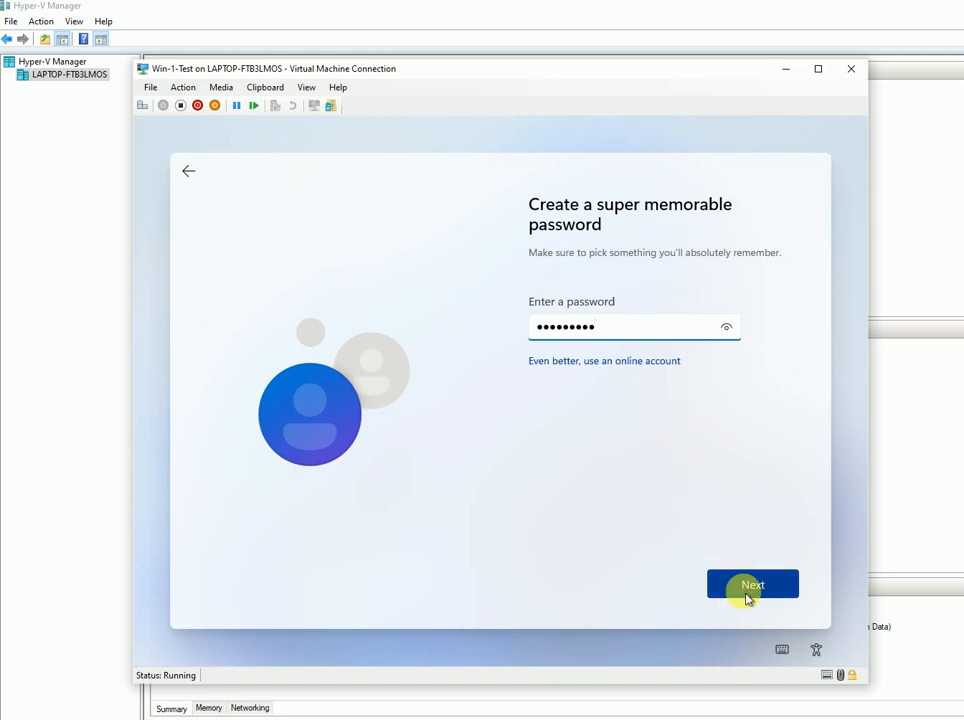
click(749, 590)
click(554, 305)
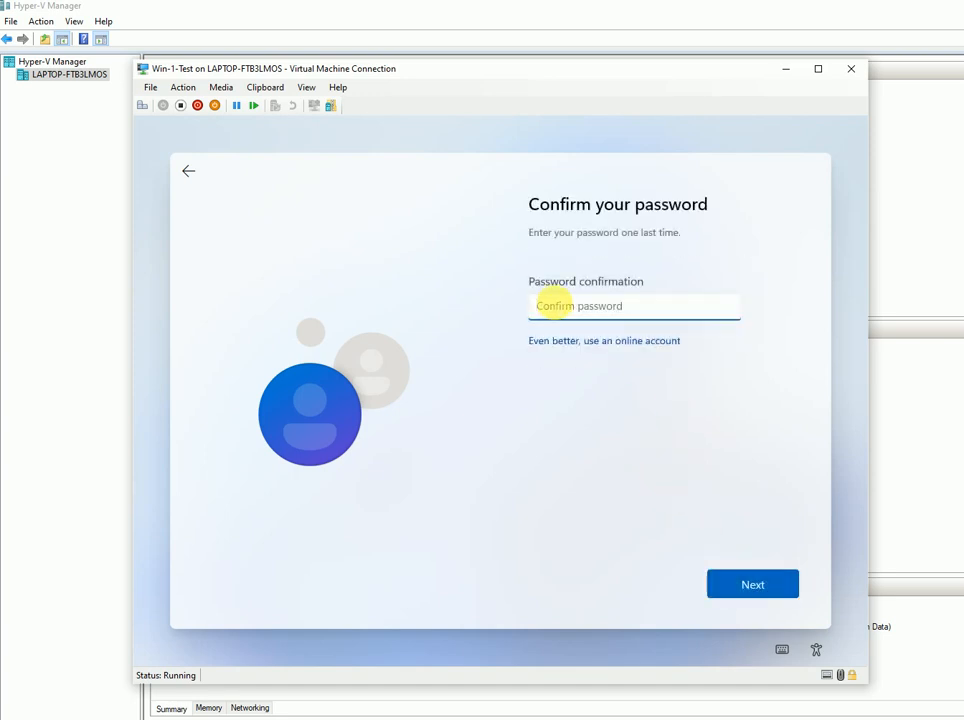
text(•)
click(750, 590)
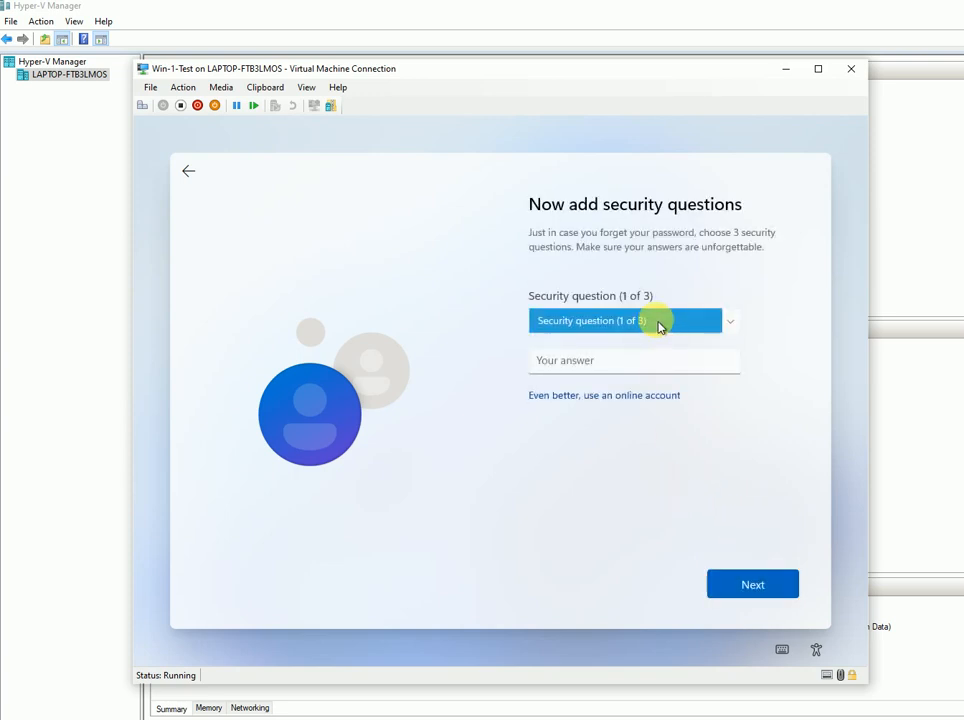
- Answer the first pet's name, birth city, and childhood nickname security questions
click(661, 323)
click(668, 337)
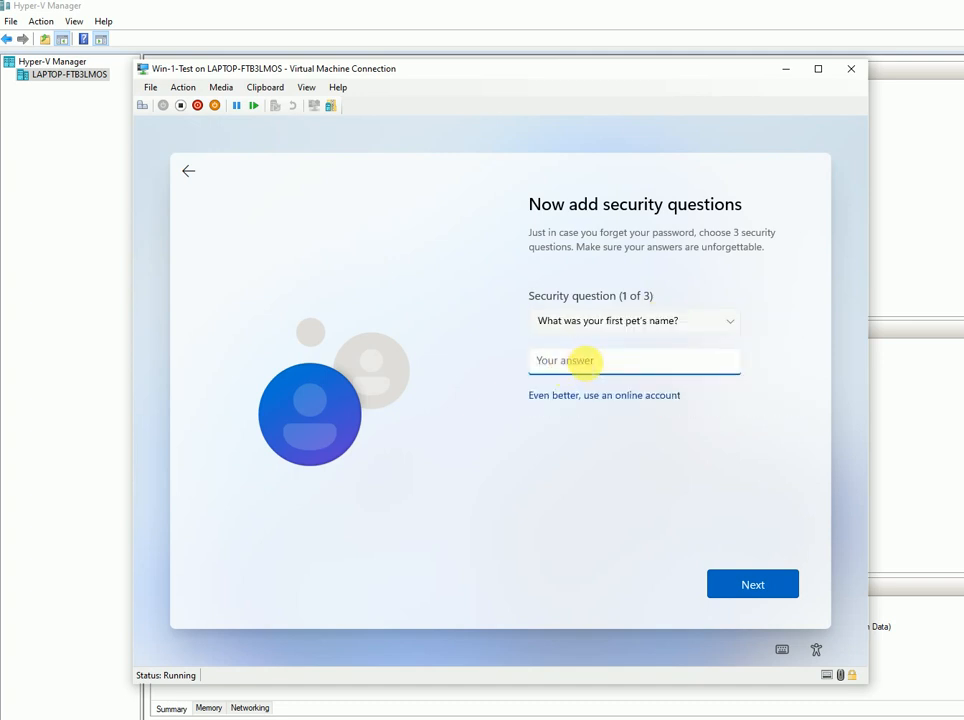
text(abc)
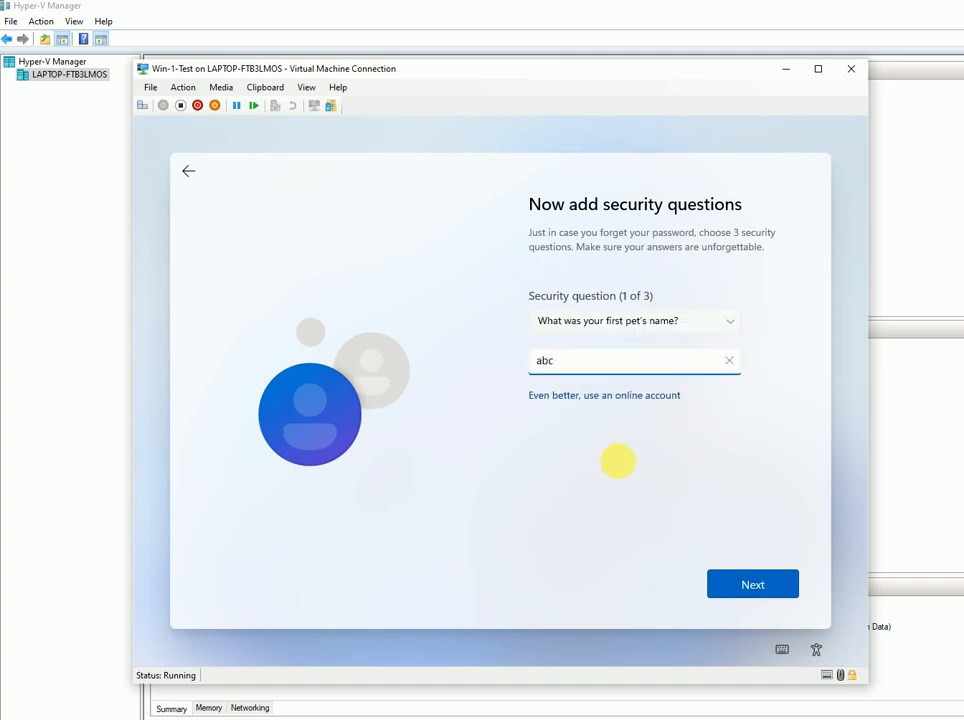
click(749, 583)
click(650, 330)
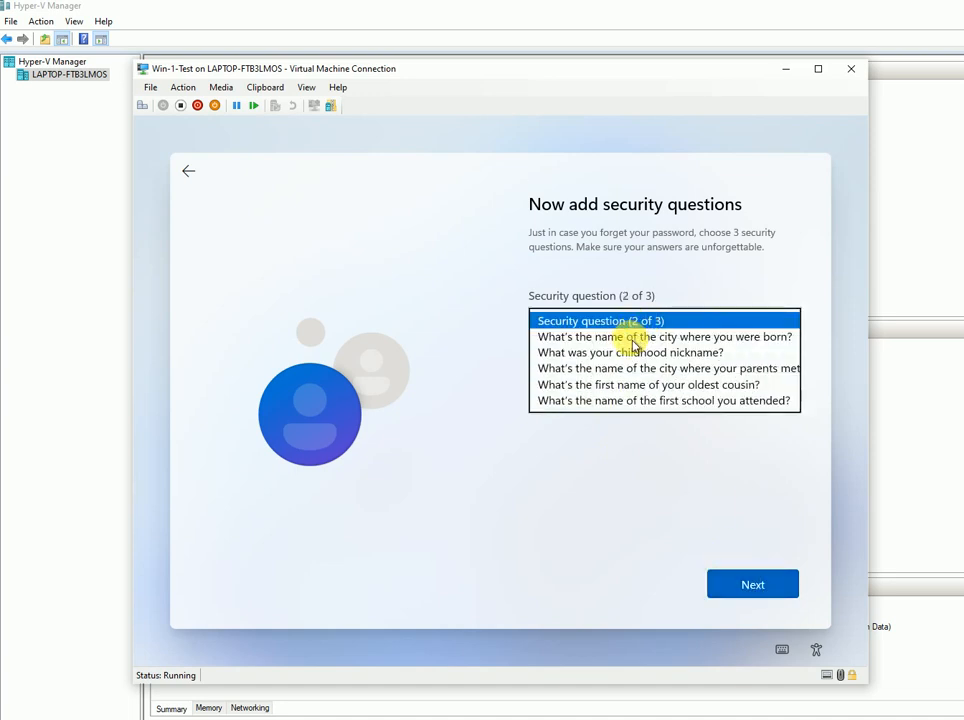
click(596, 340)
text(abc)
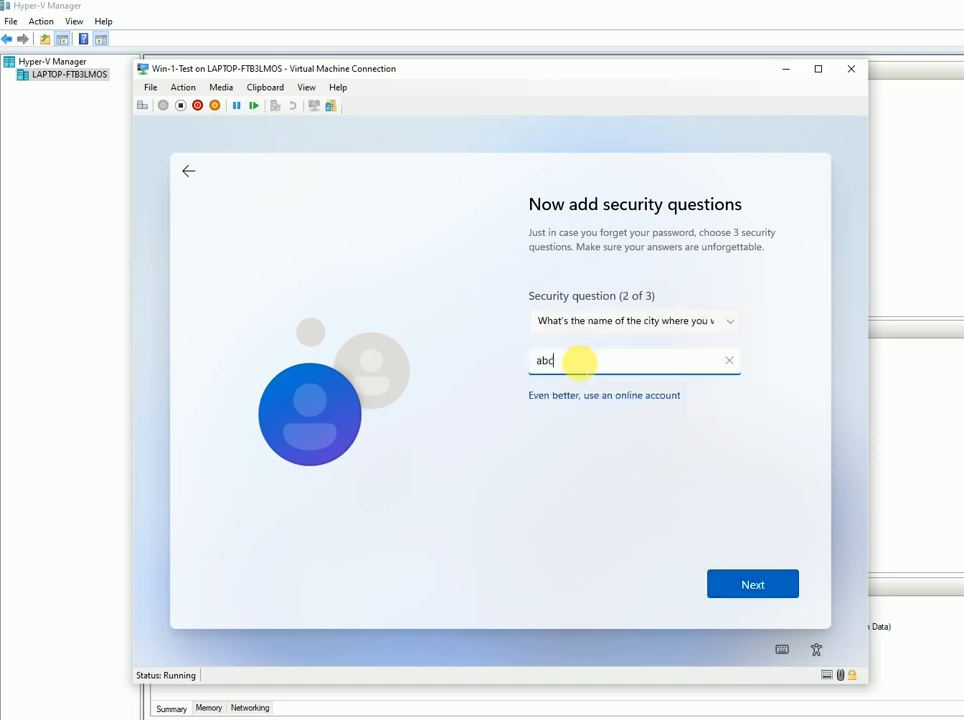
click(749, 588)
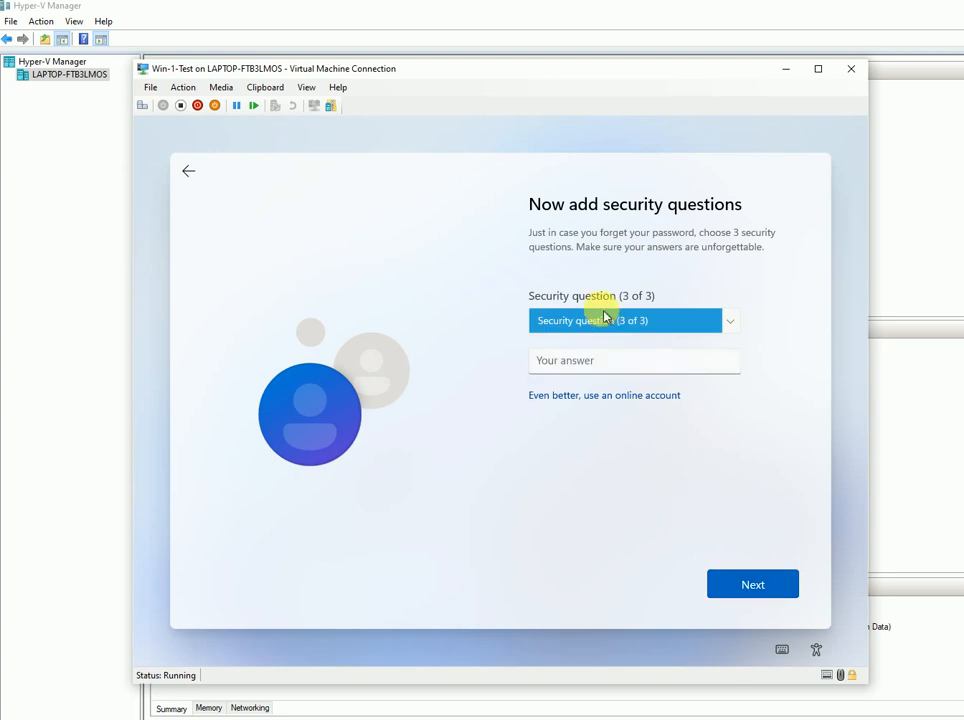
click(605, 318)
click(581, 338)
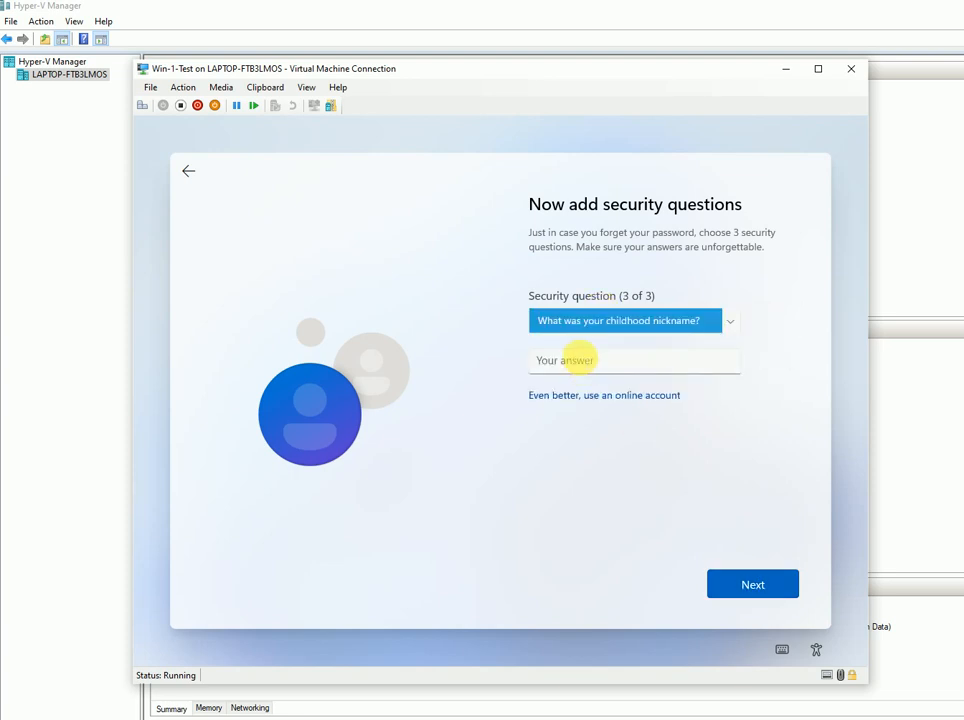
text(abc)
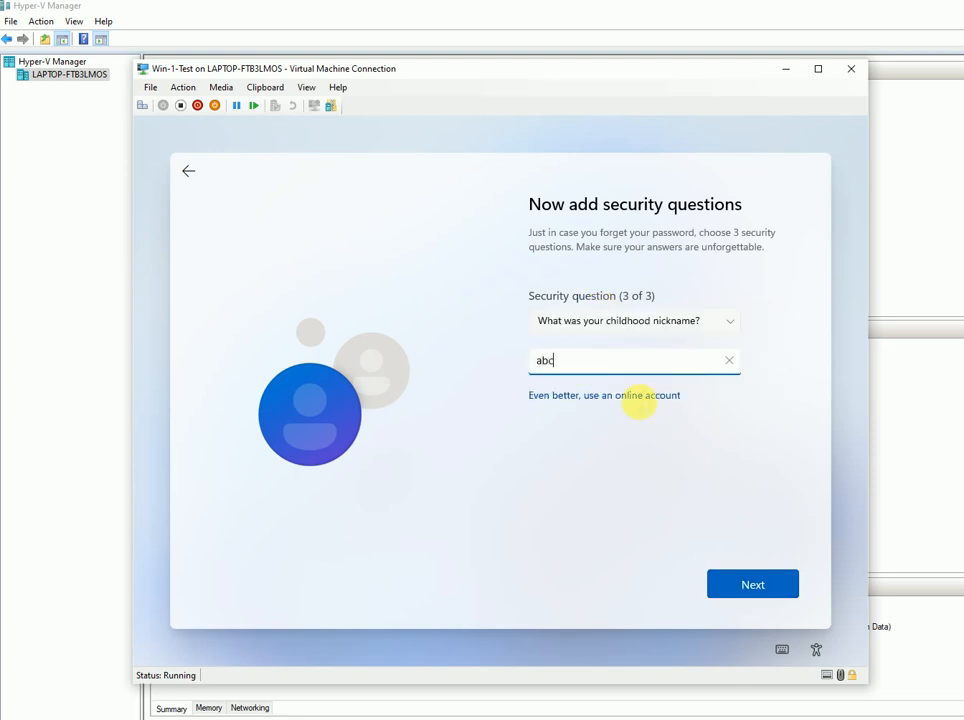
click(751, 581)
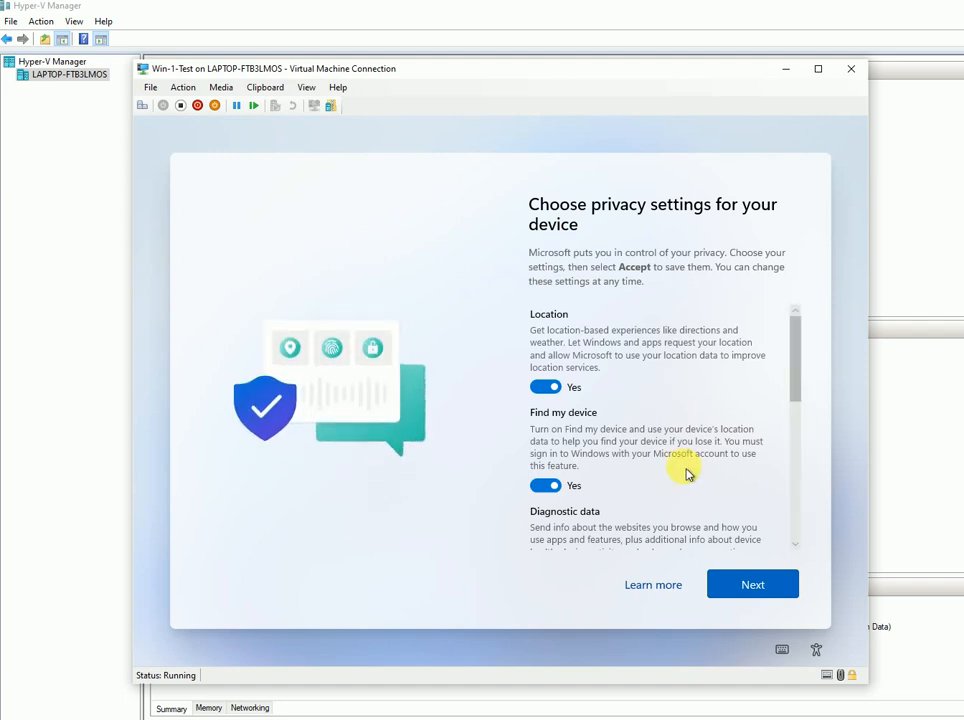
- Accept Windows' default privacy settings at the bottom of the privacy page
scroll(686, 474, down, 10)
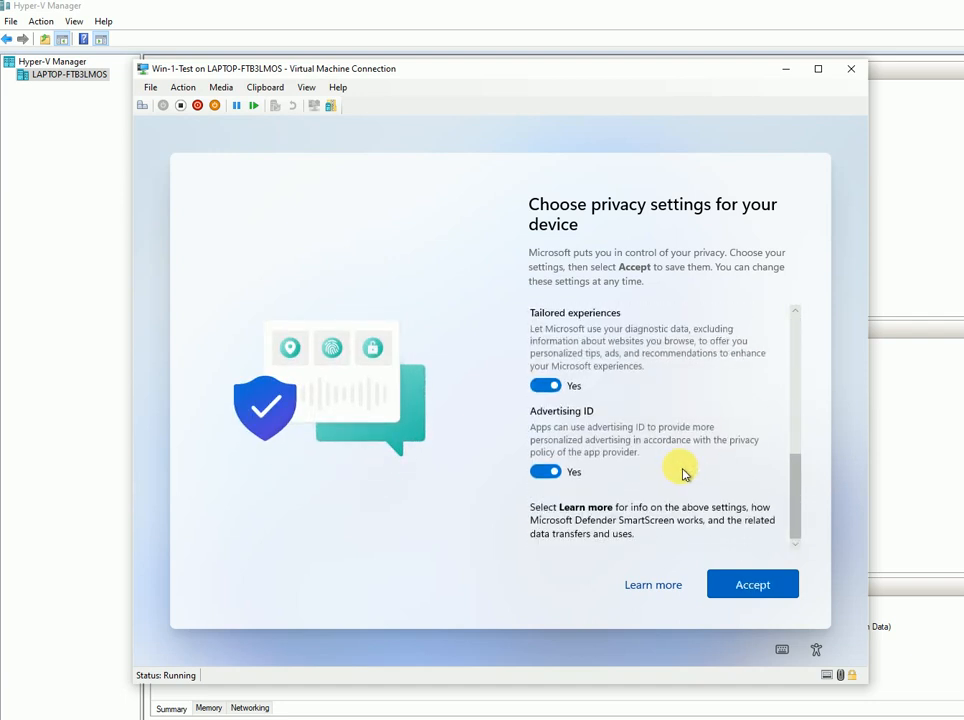
click(735, 595)
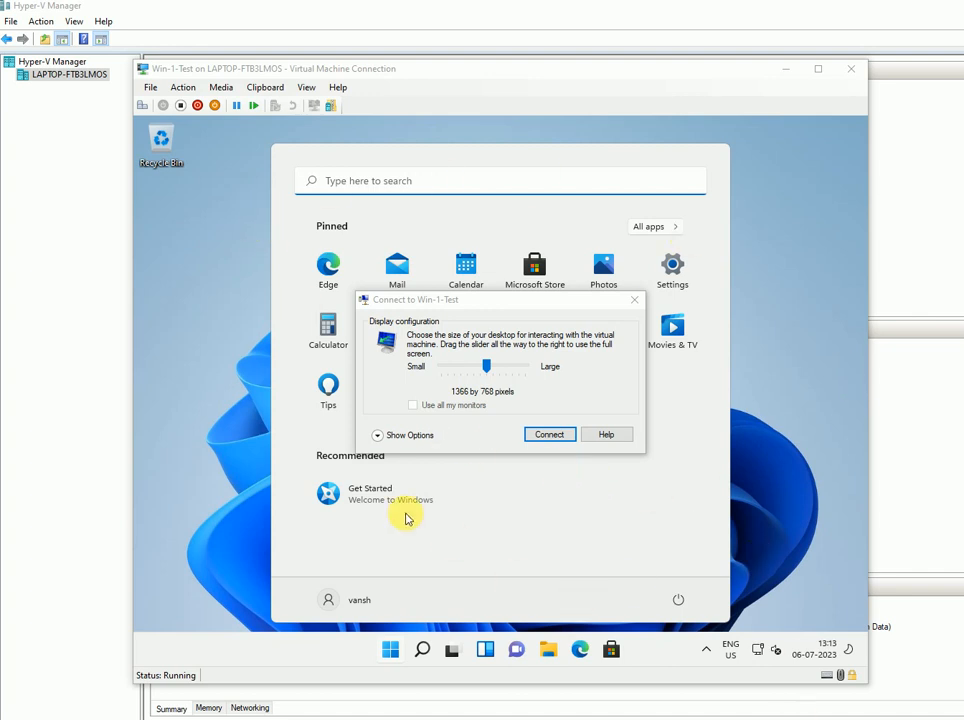
- Connect to Win-1-Test at 1366 by 768 and drag its window to the left screen edge
click(548, 438)
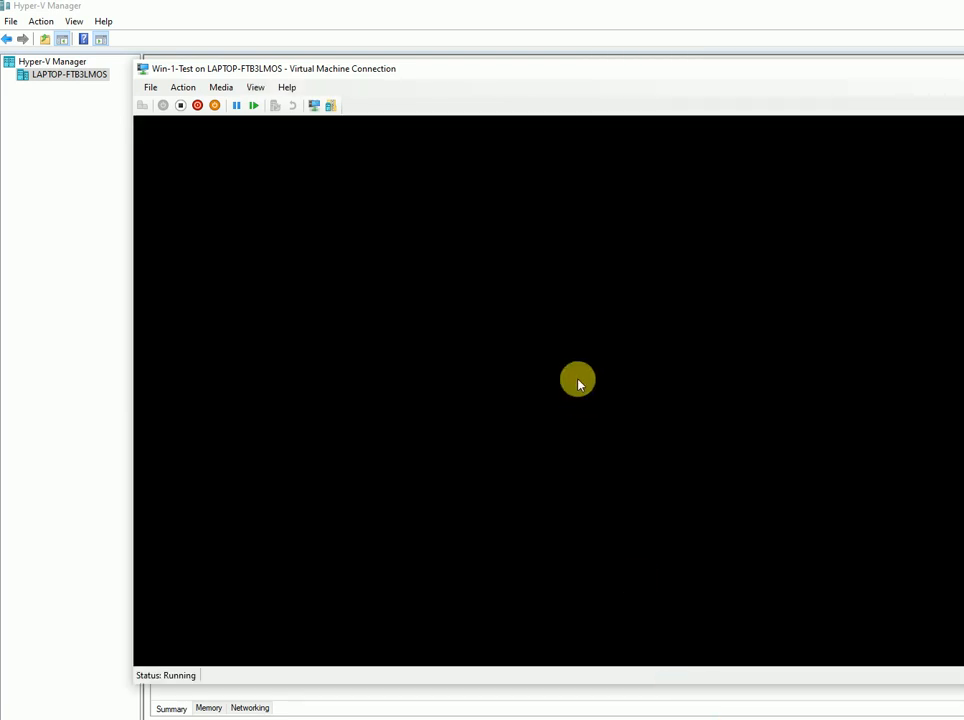
drag(670, 70, 538, 71)
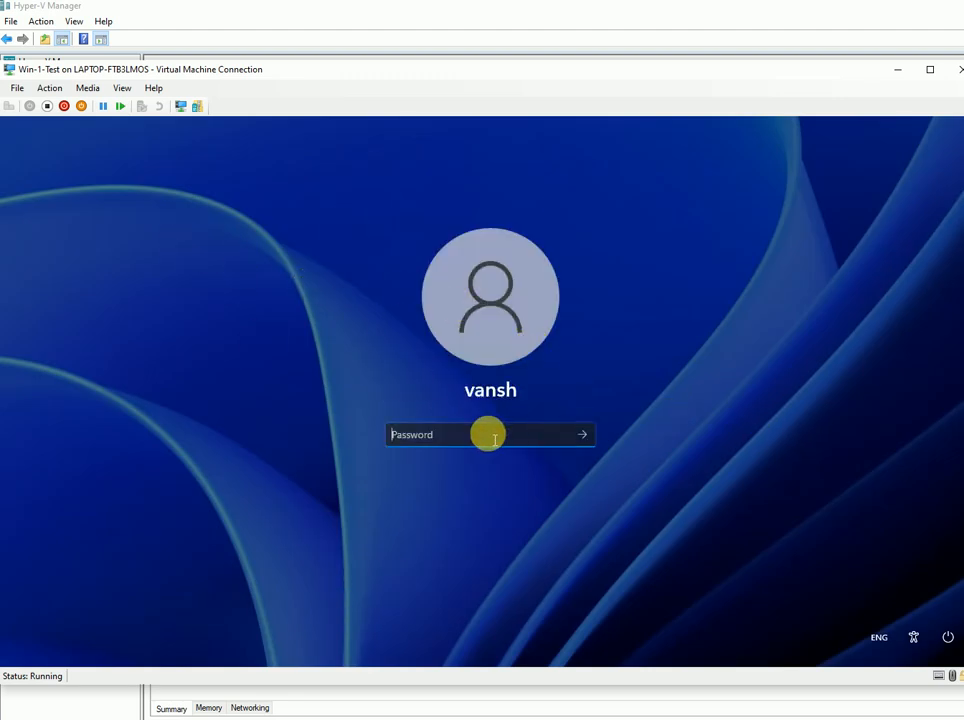
- Sign in with the local account password and dismiss the Start menu to reveal the desktop
text(*********)
key(Return)
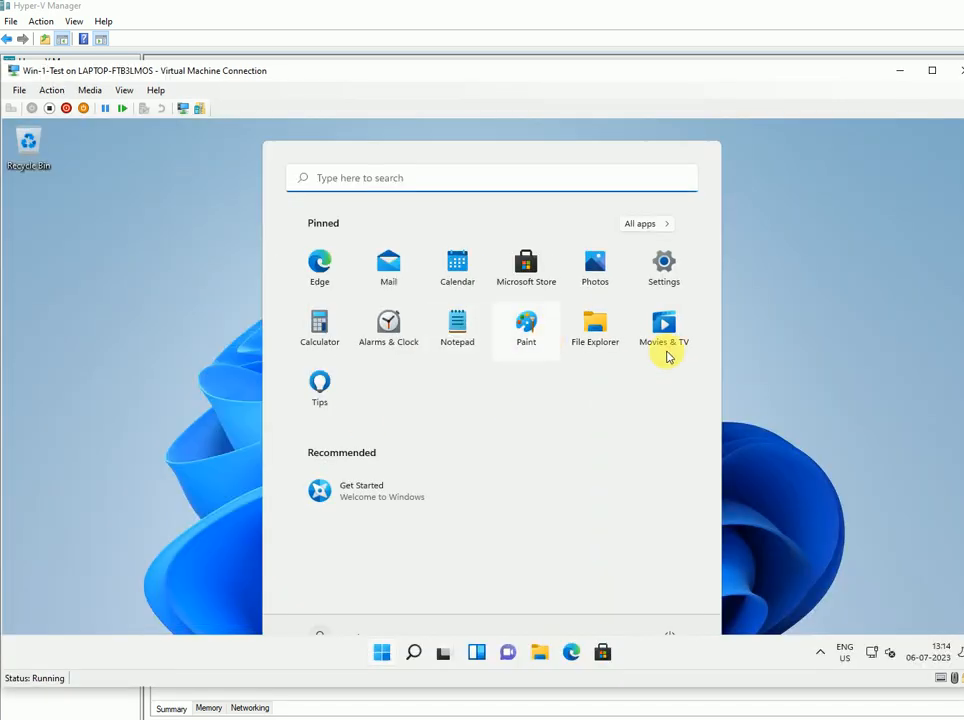
click(99, 311)
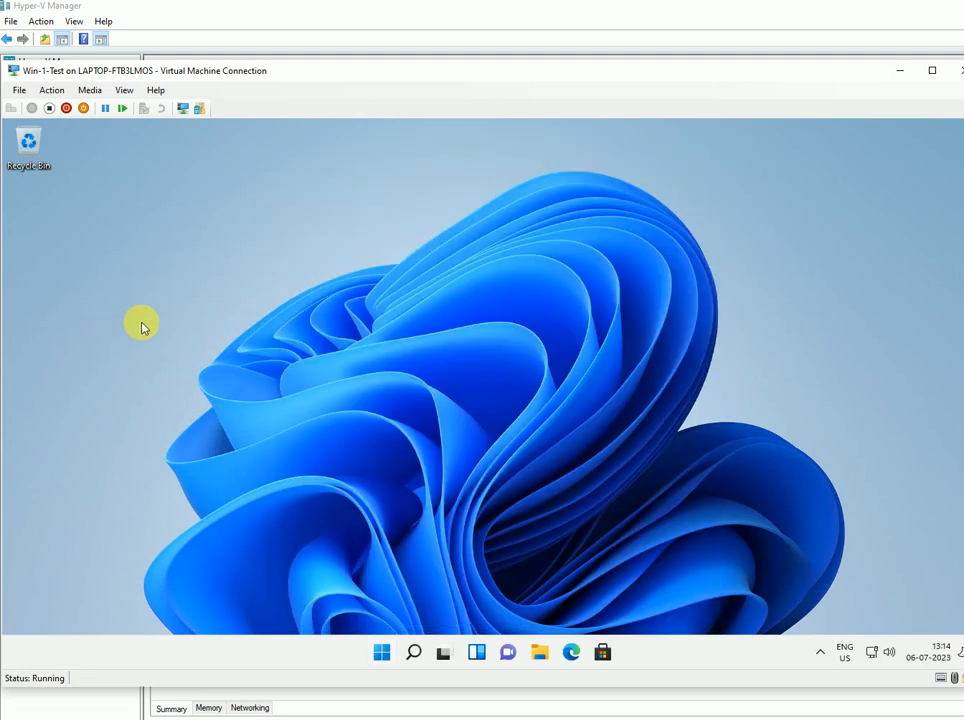